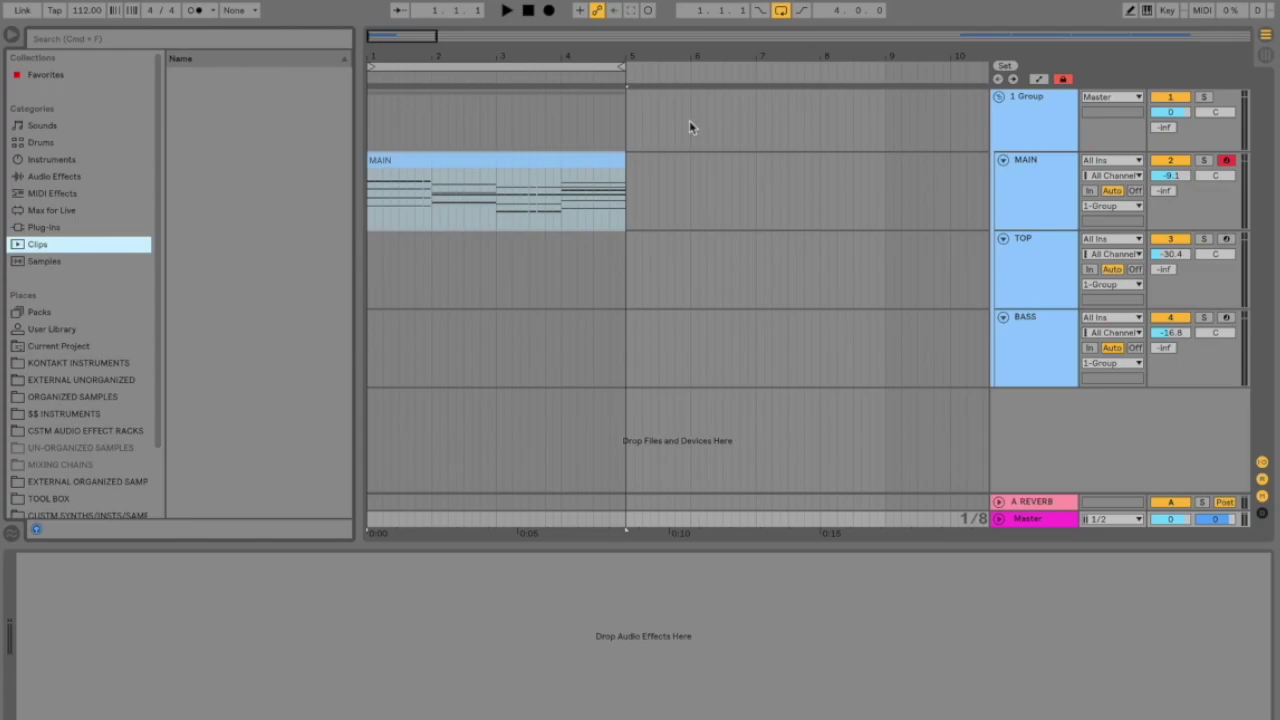
Examine the notes of the clip on the MAIN track and play back the four-bar loop
double_click(571, 160)
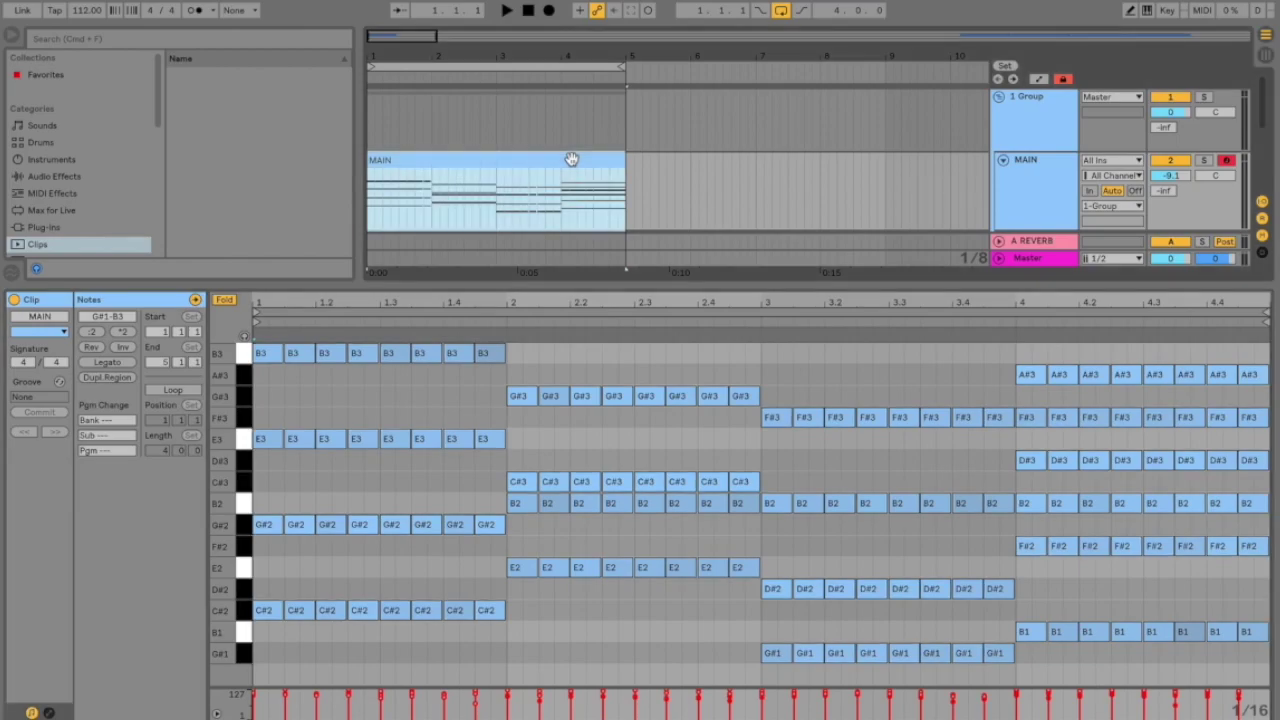
key(ctrl+alt+l)
key(space)
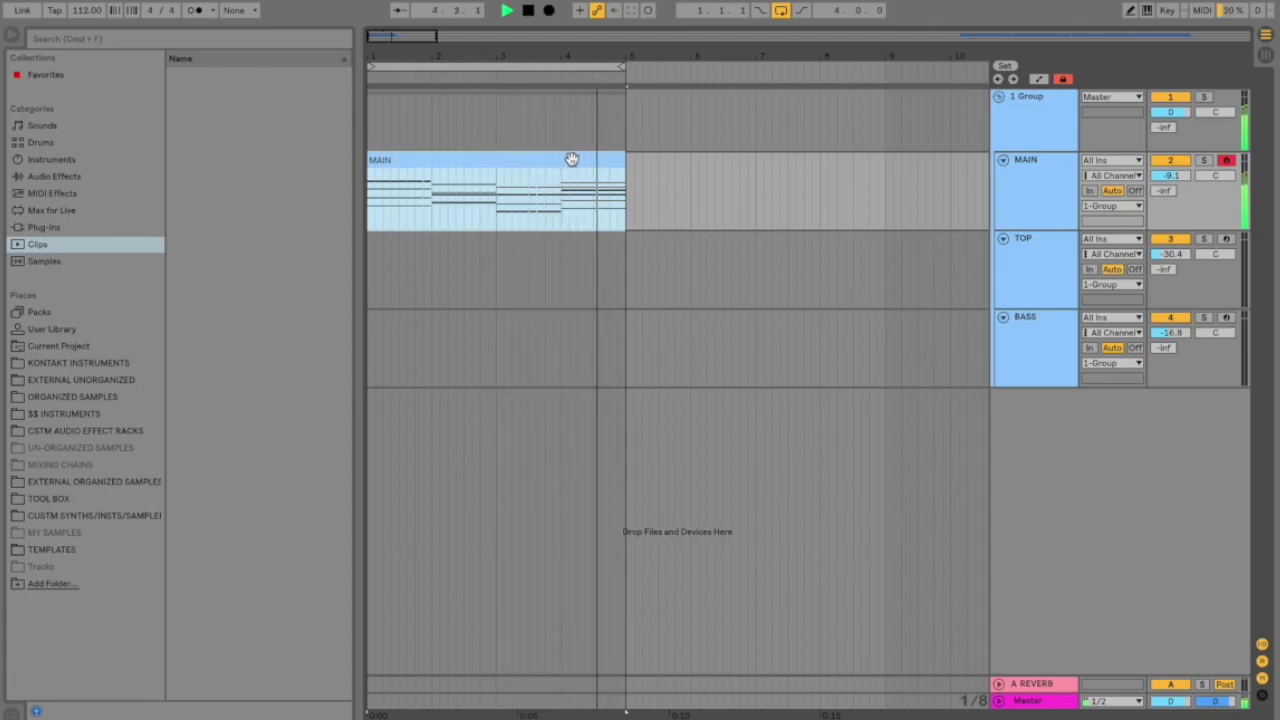
key(space)
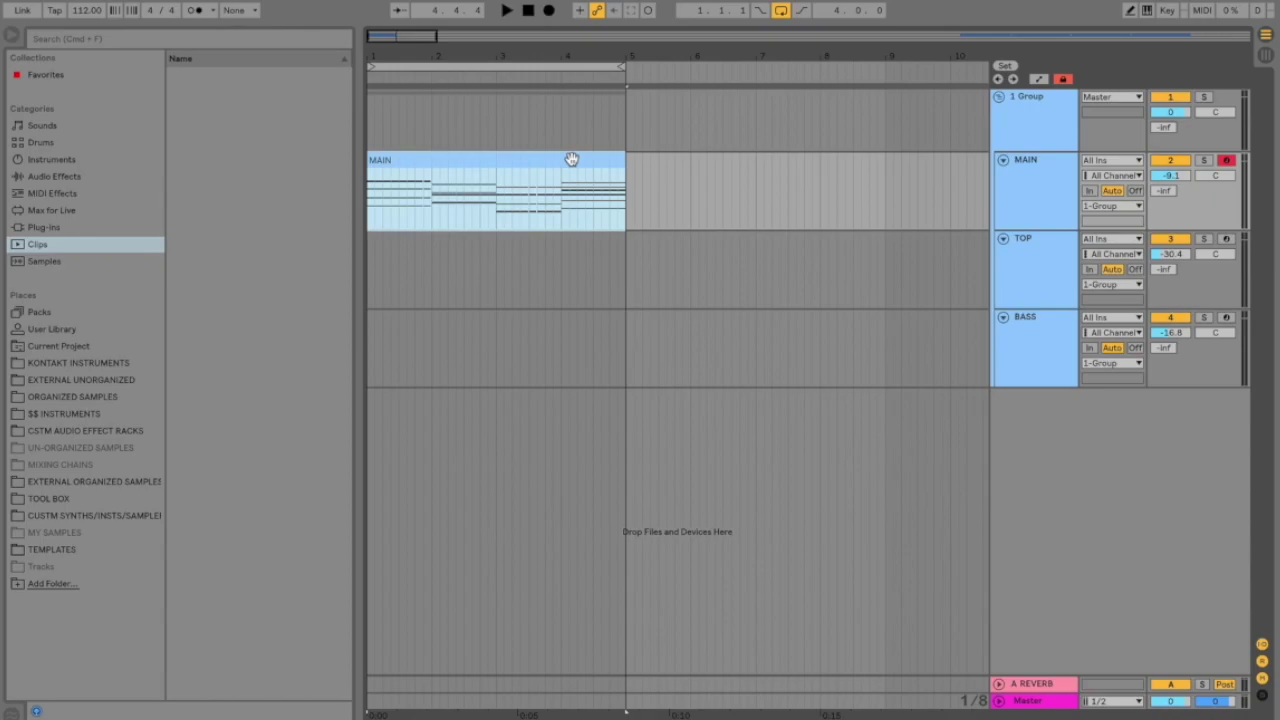
Enable the computer MIDI keyboard, set the armed TOP track's volume to -16.3 dB, and re-arm the MAIN track
click(1226, 239)
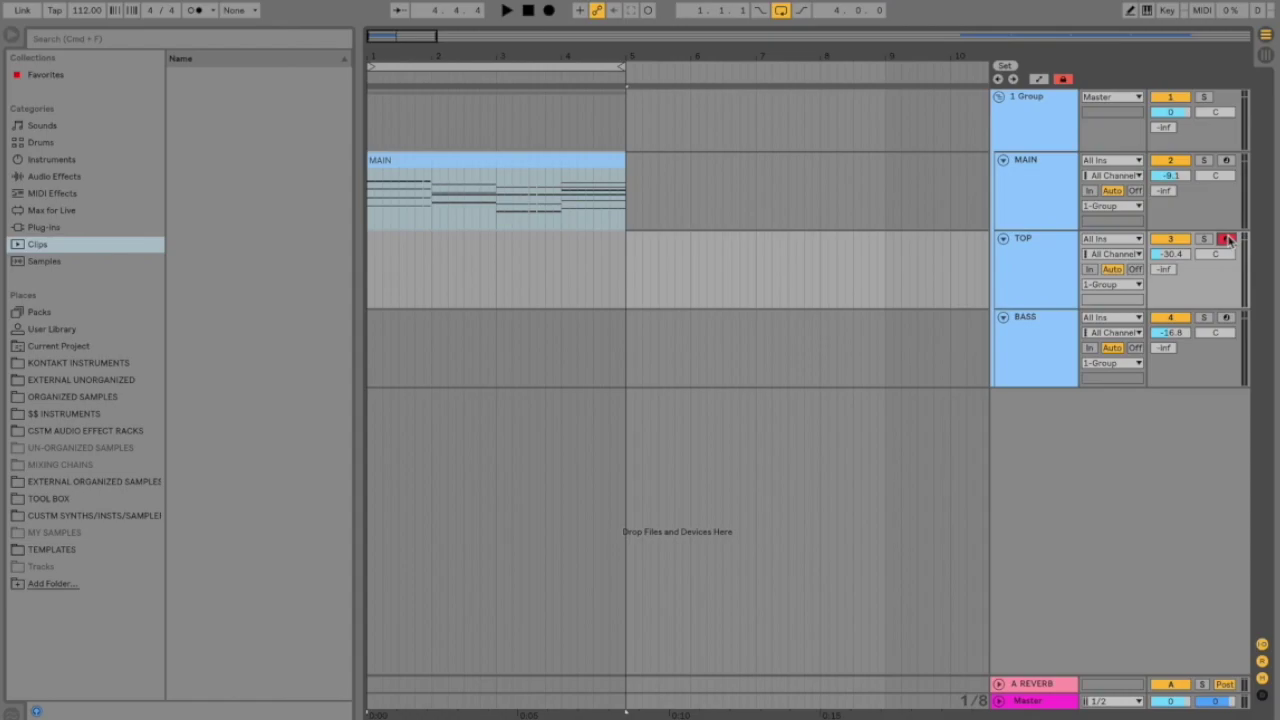
click(1149, 10)
mouse_move(1167, 253)
mouse_down()
mouse_move(1167, 236)
mouse_move(1173, 256)
mouse_up()
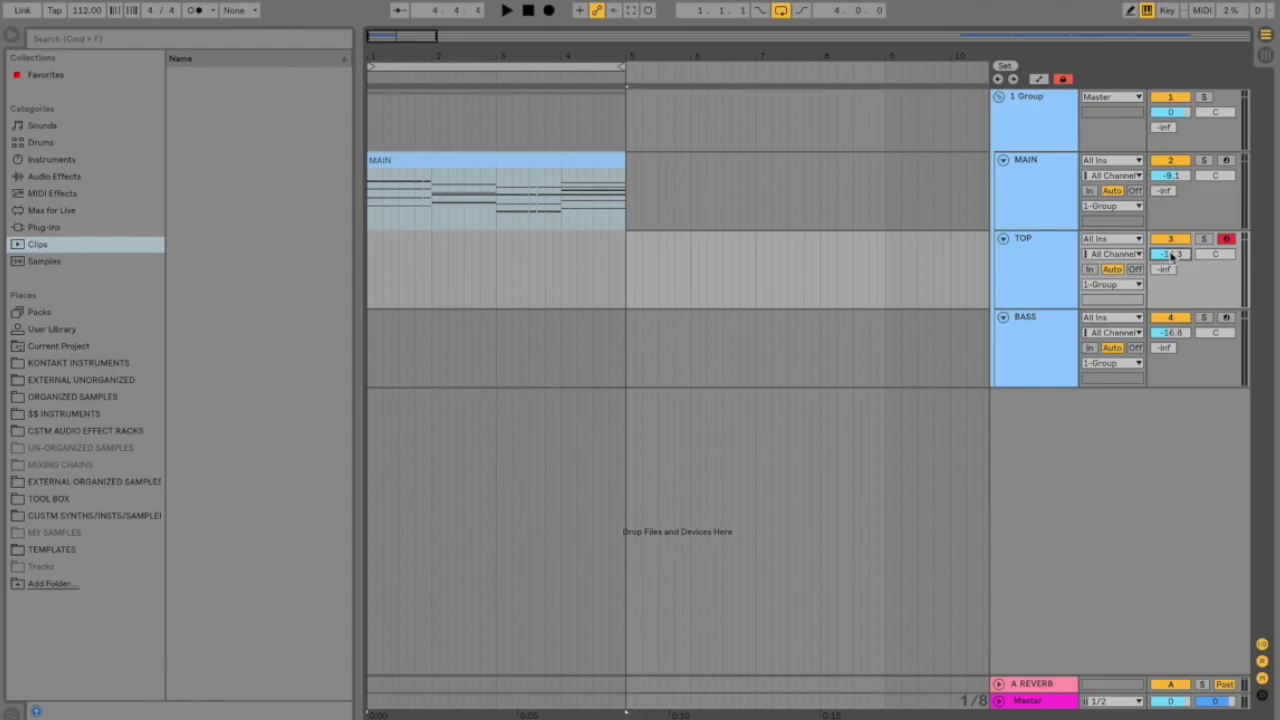
click(1227, 161)
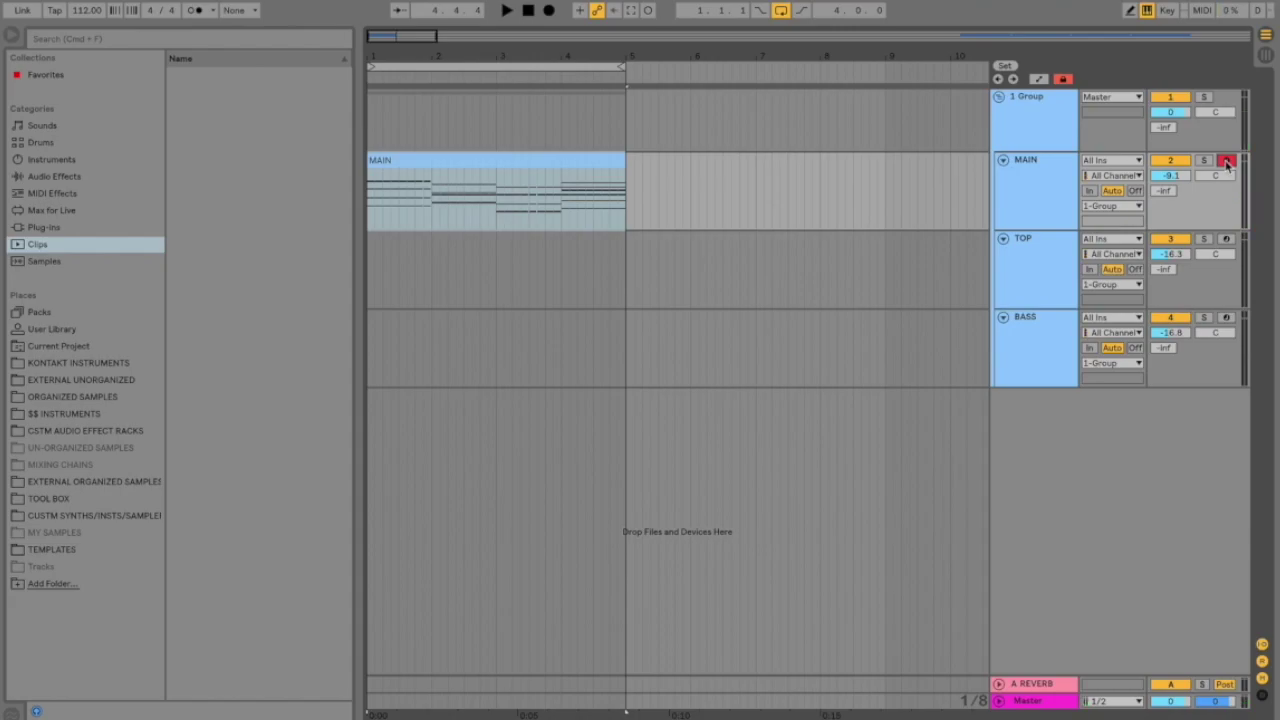
Copy the MAIN clip onto the TOP track at bar 1 and open the copy's notes
click(588, 262)
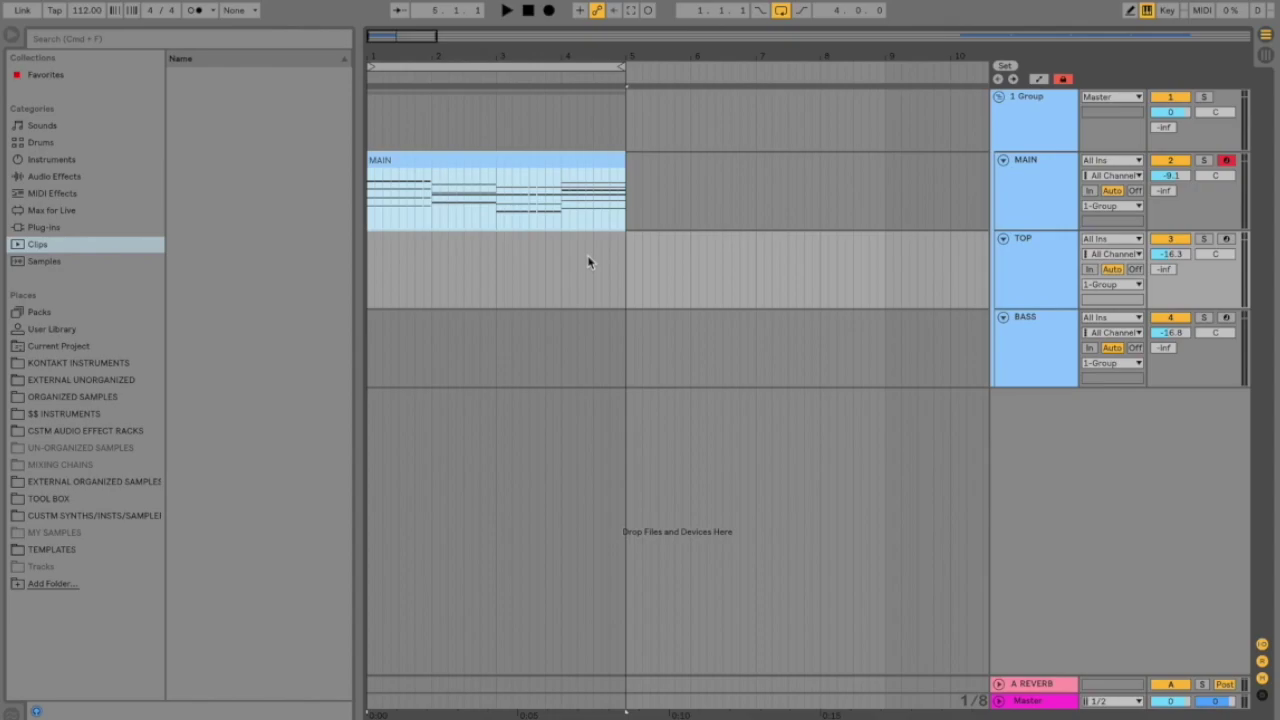
drag(600, 158, 594, 241)
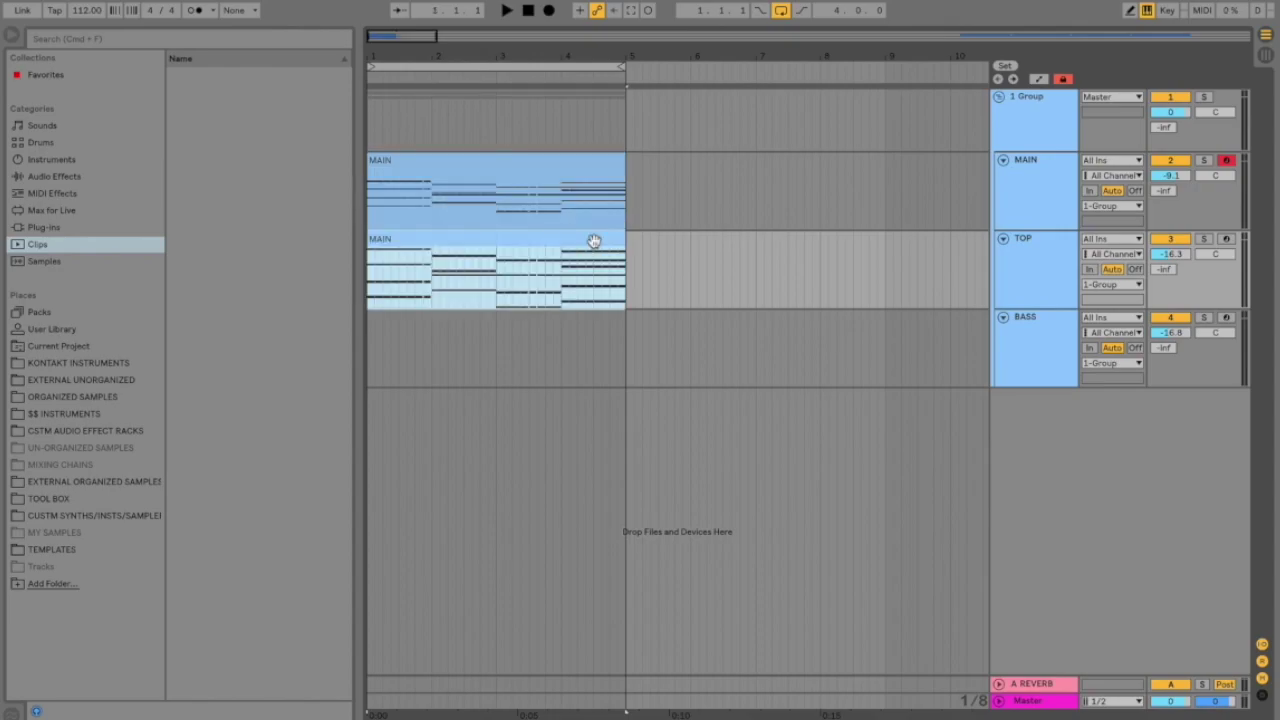
double_click(594, 241)
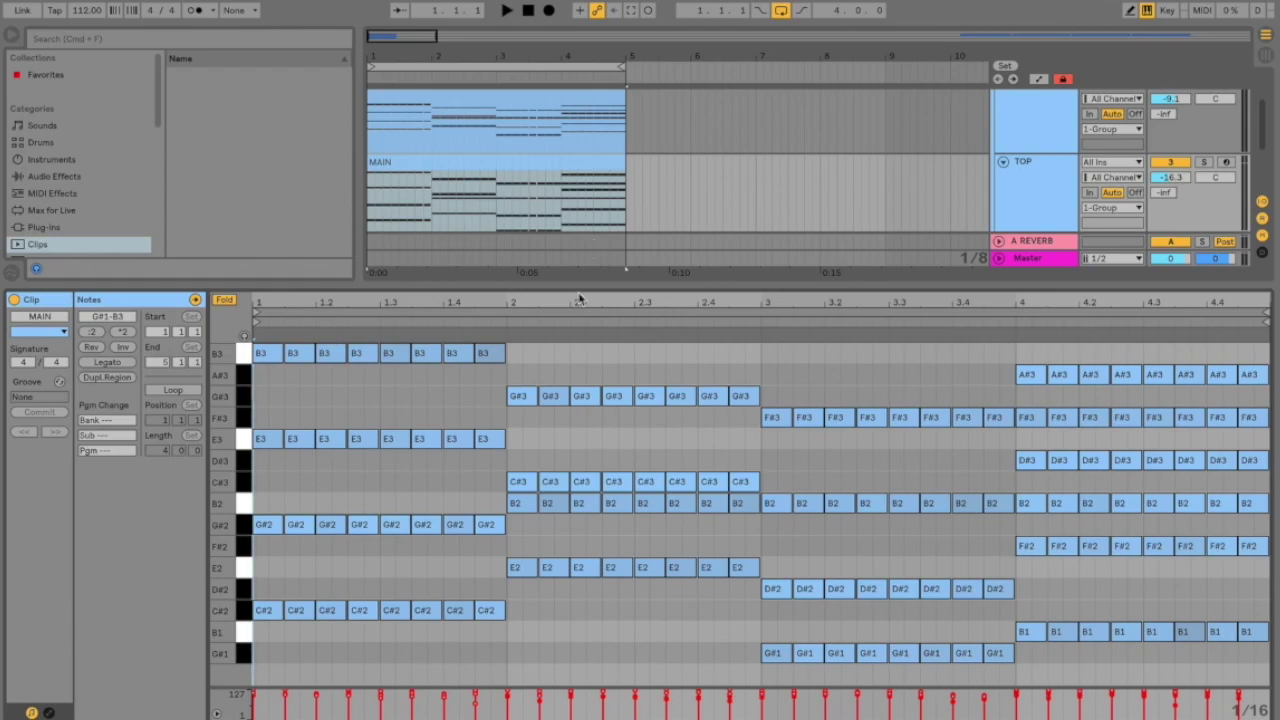
In the TOP track's clip, deactivate all notes in bars 1 and 2 except E3 in bar 1 and C#3 in bar 2
drag(406, 372, 498, 336)
drag(358, 403, 443, 454)
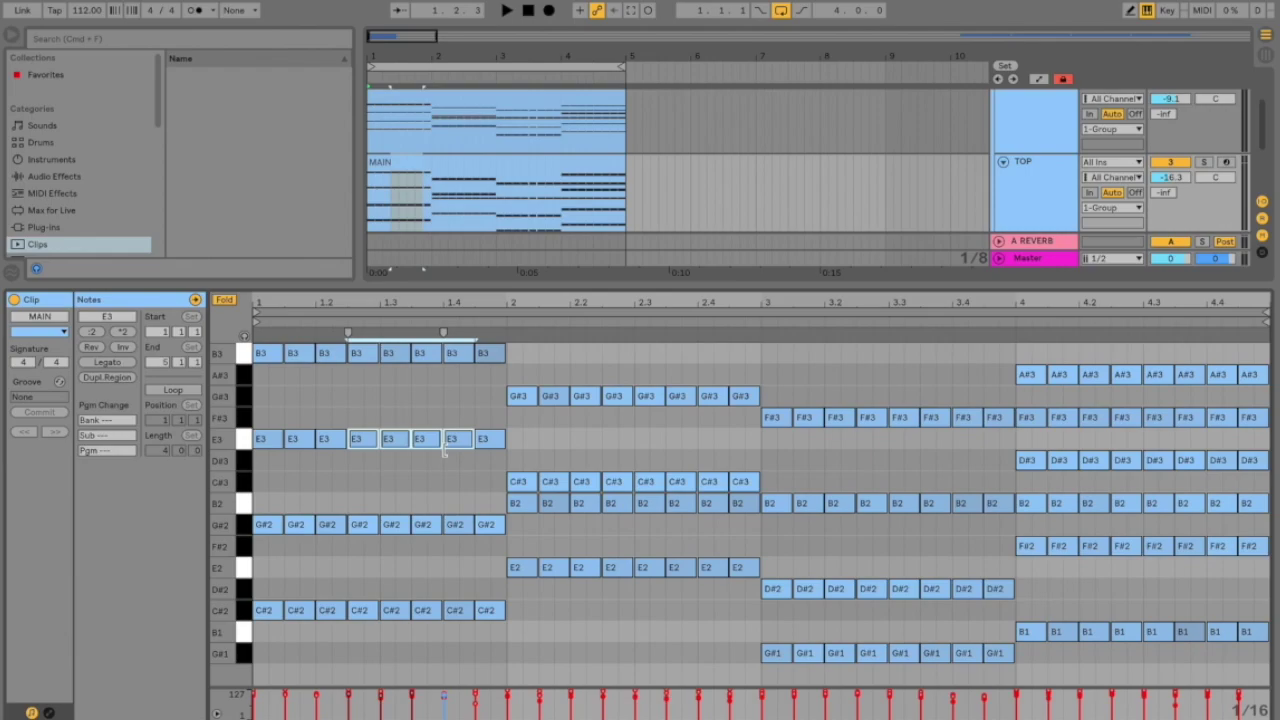
click(371, 403)
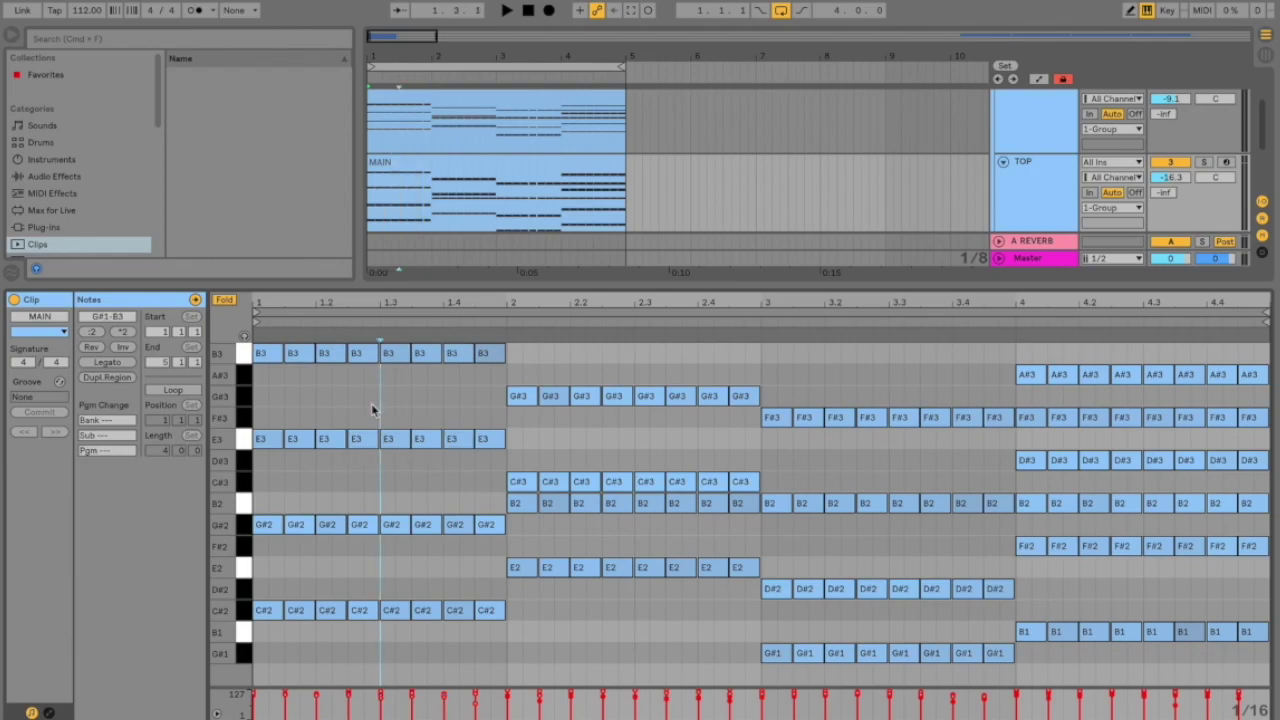
drag(491, 377, 266, 343)
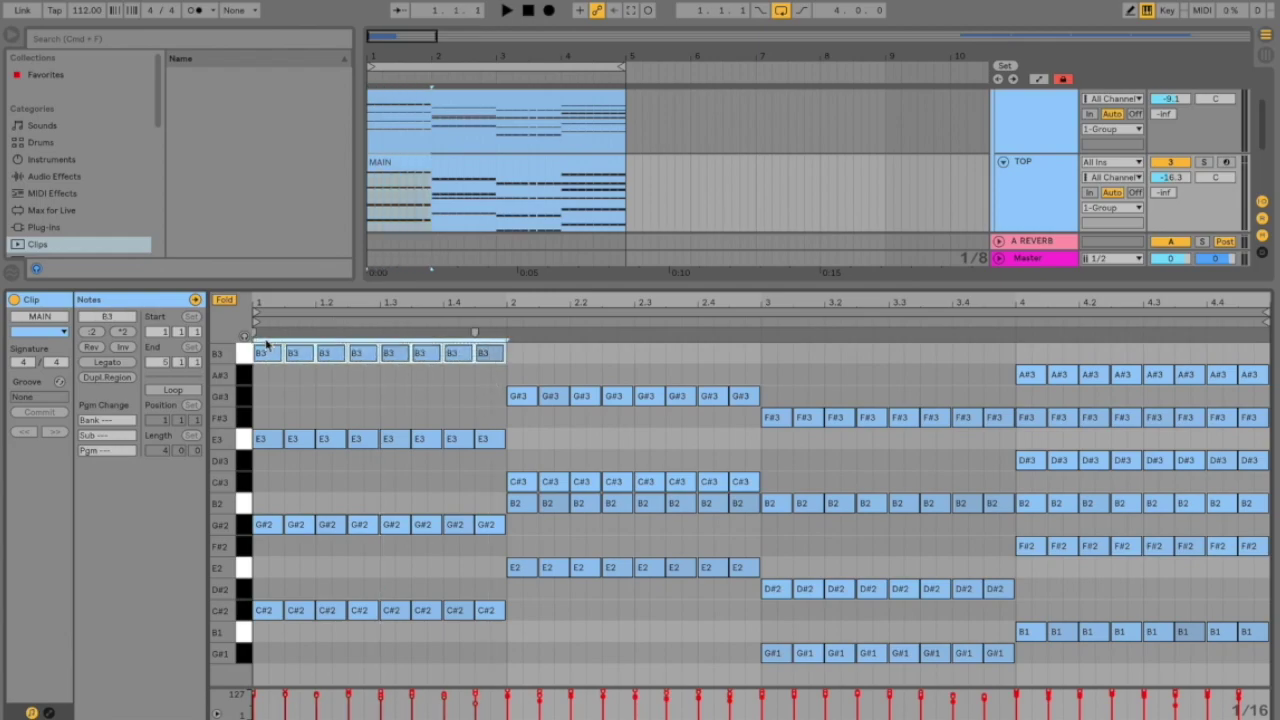
drag(505, 488, 262, 610)
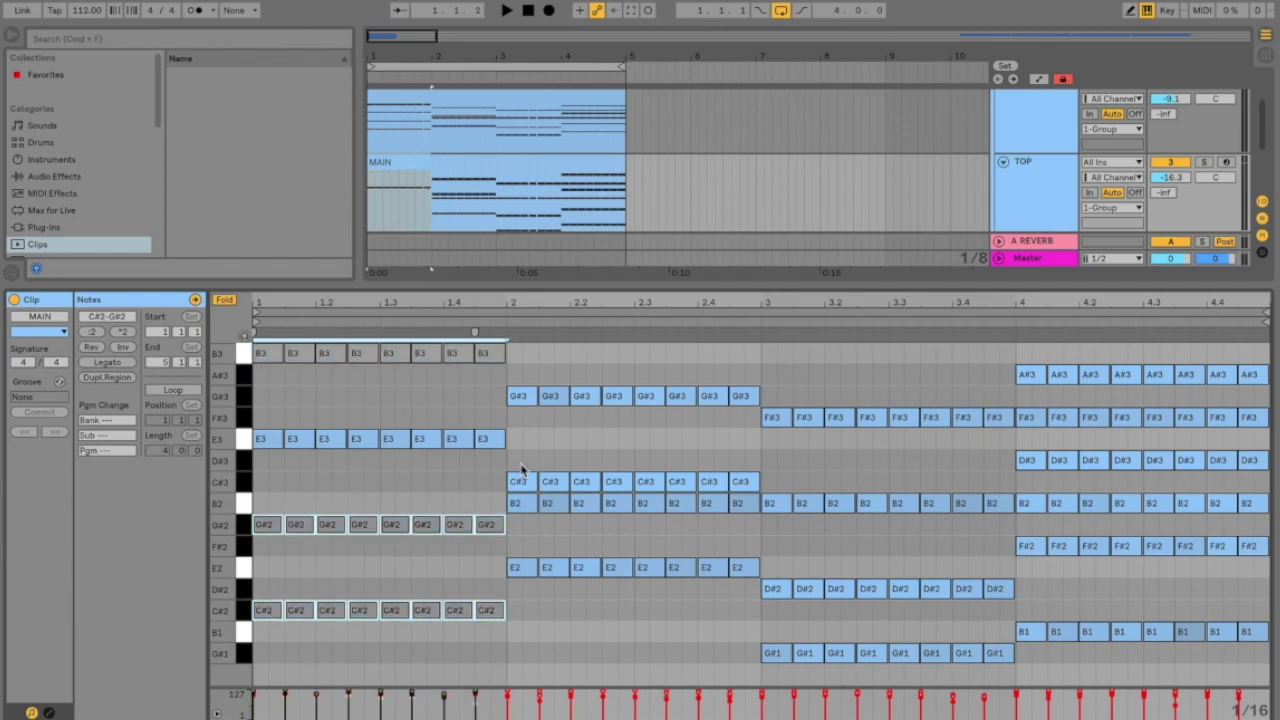
drag(517, 606, 742, 504)
drag(752, 420, 506, 390)
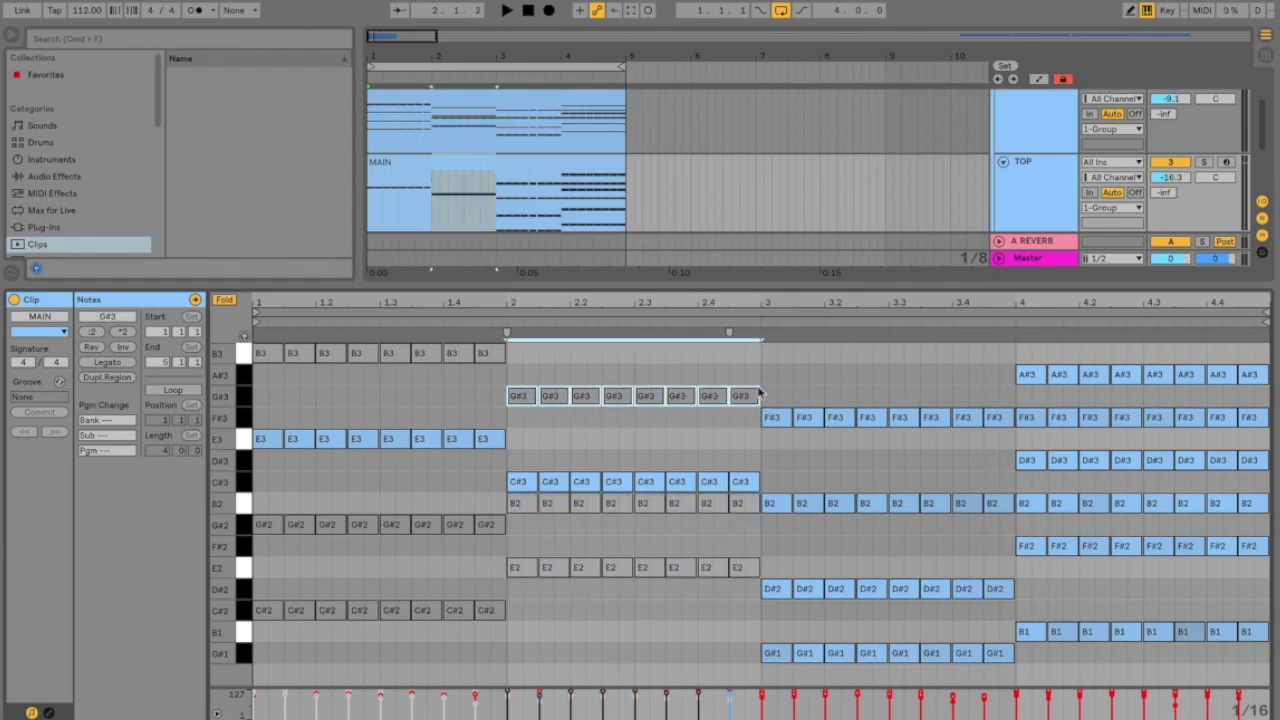
Deactivate the TOP clip's notes in bars 3 and 4, keeping only B2 in bar 3 and F#3 in bar 4
drag(778, 384, 995, 437)
drag(788, 552, 1268, 462)
key(0)
key(0)
drag(1032, 392, 1262, 374)
key(0)
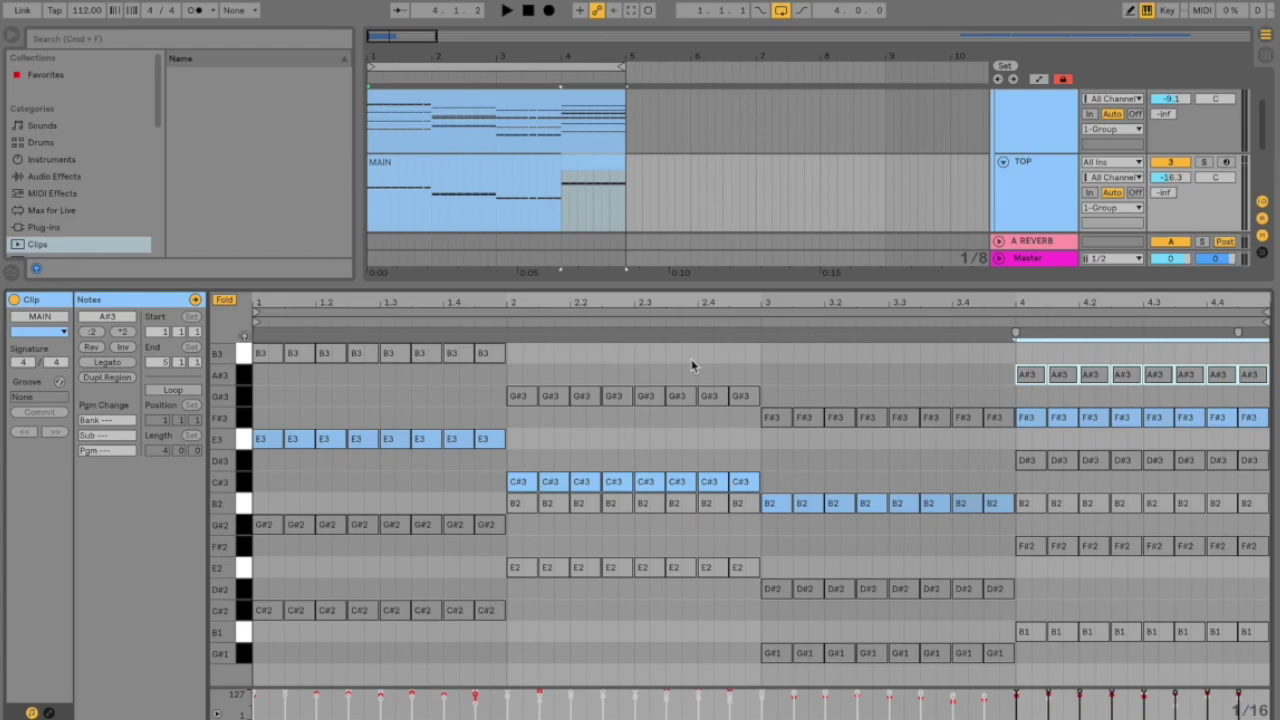
Solo the TOP track and play back its single-note line
click(1205, 162)
key(space)
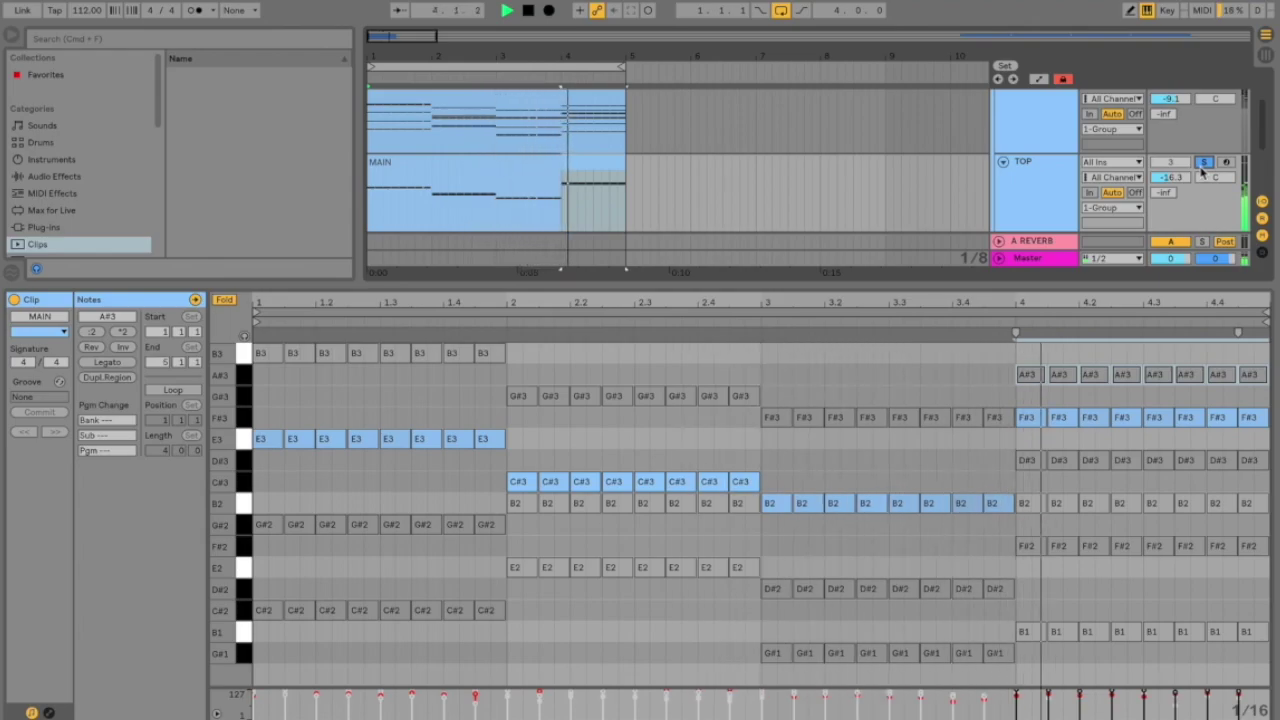
key(space)
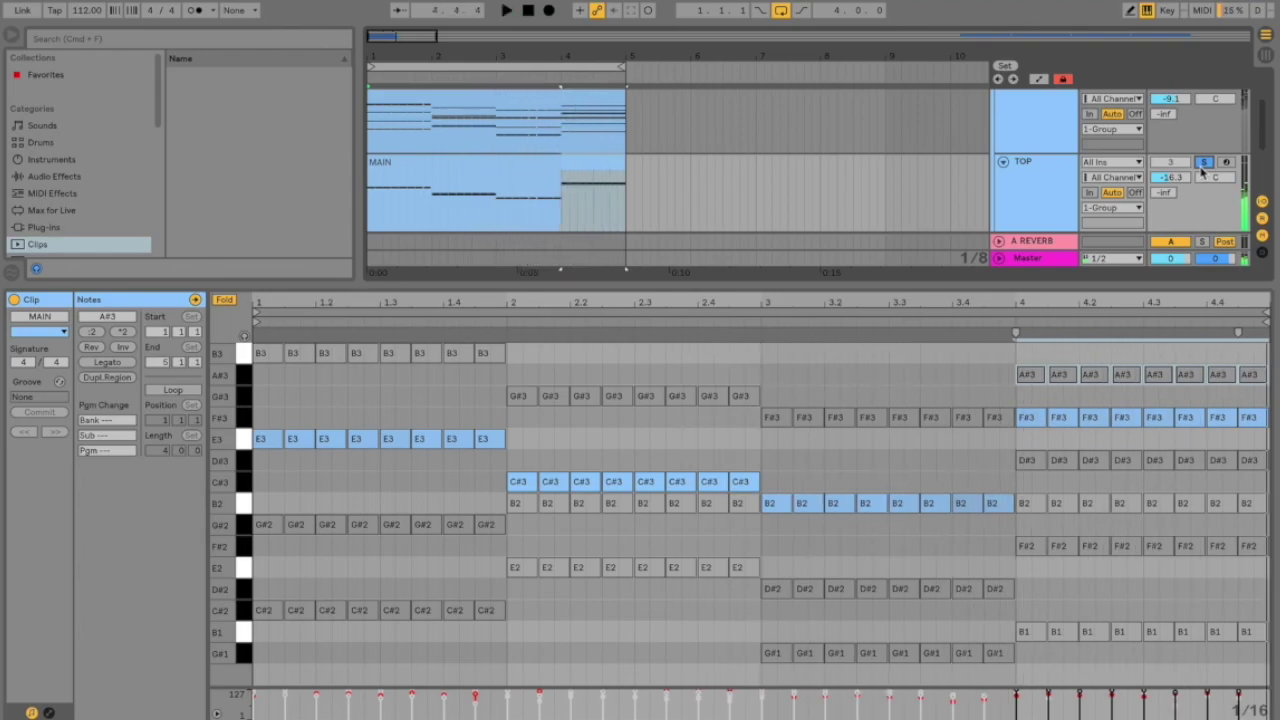
Play the TOP layer together with MAIN, setting TOP's volume to -21.0 dB and leaving no track soloed
scroll(1160, 122, up, 2)
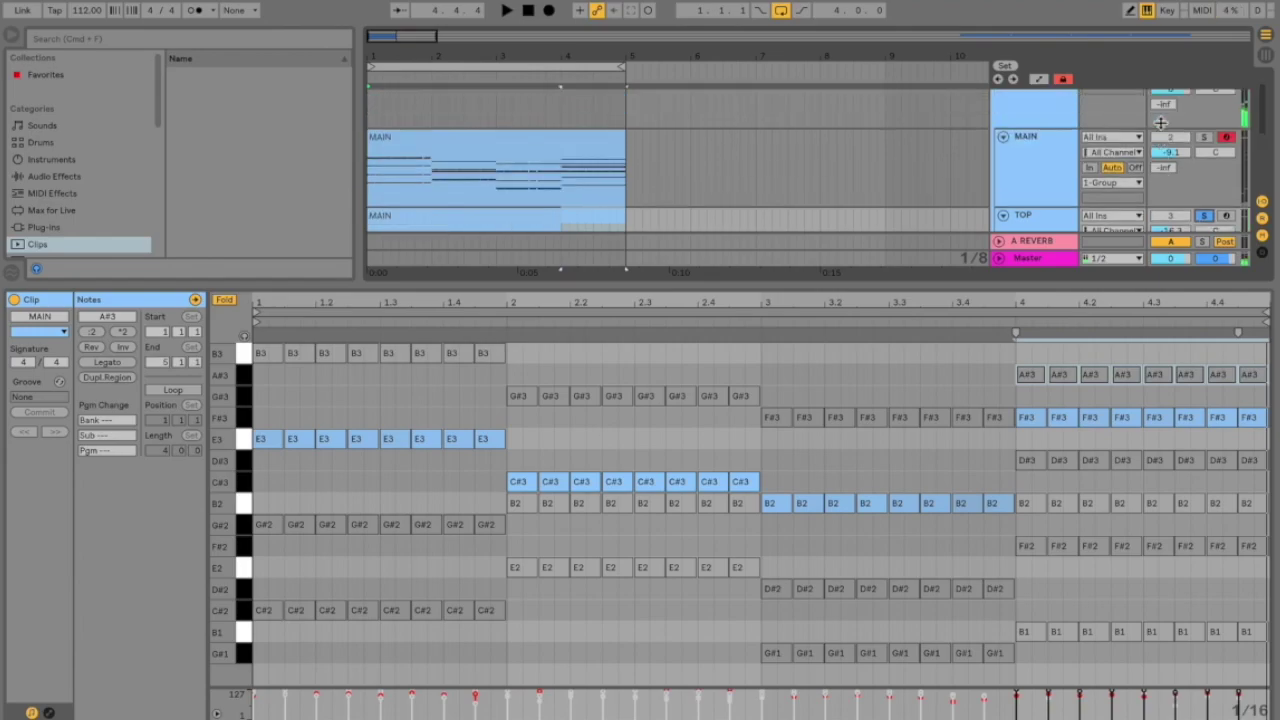
click(1203, 137)
scroll(1138, 147, down, 1)
scroll(1138, 147, down, 1)
key(space)
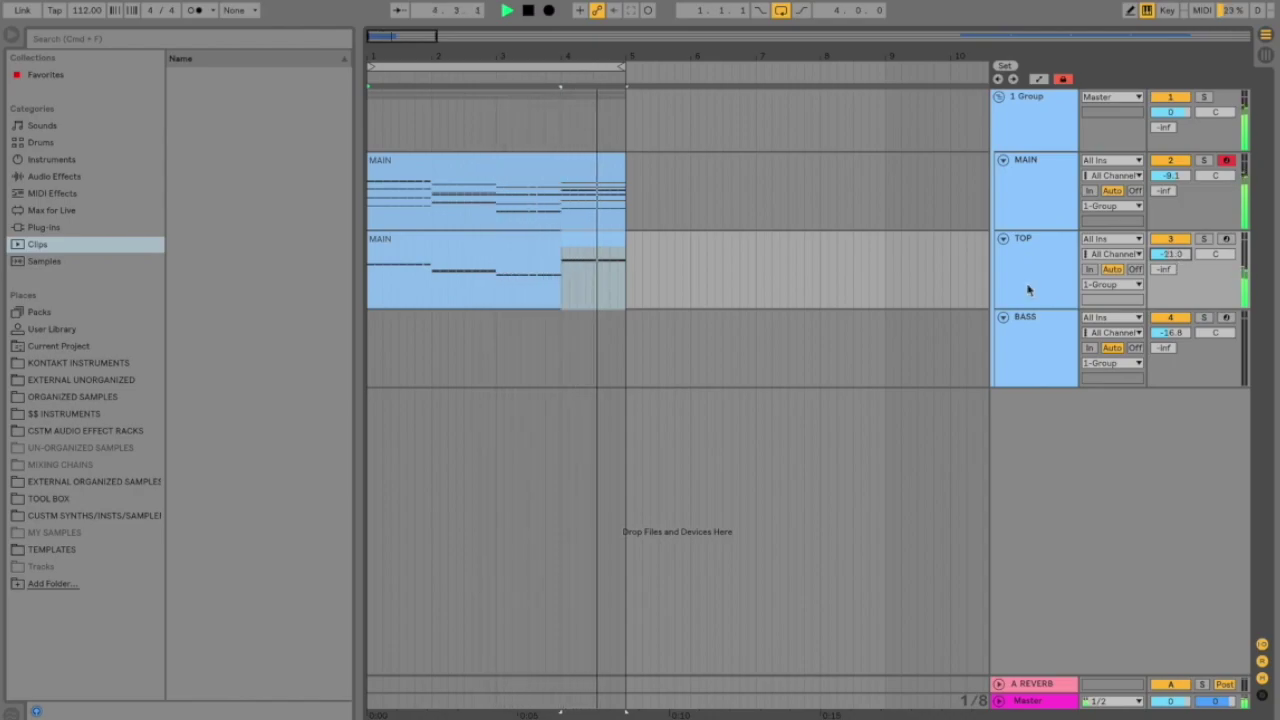
Compare the loop with the TOP track muted and unmuted, leaving the track active
click(1180, 238)
key(space)
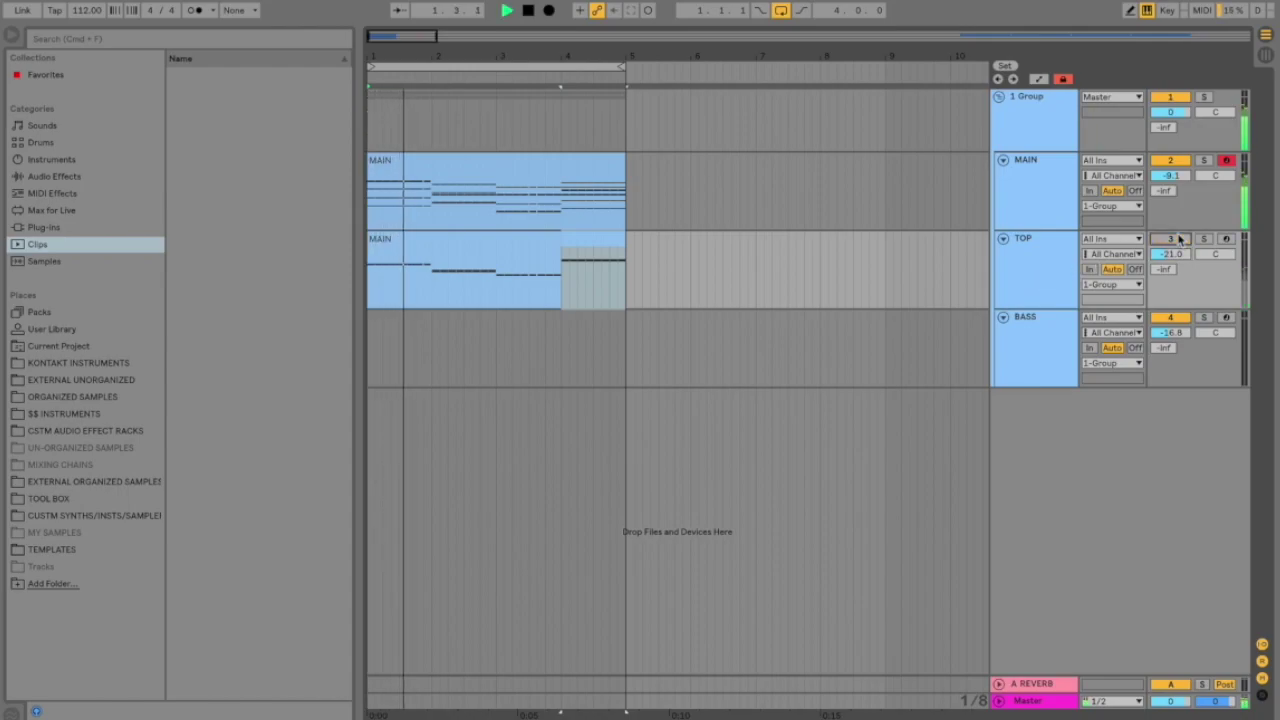
click(1180, 238)
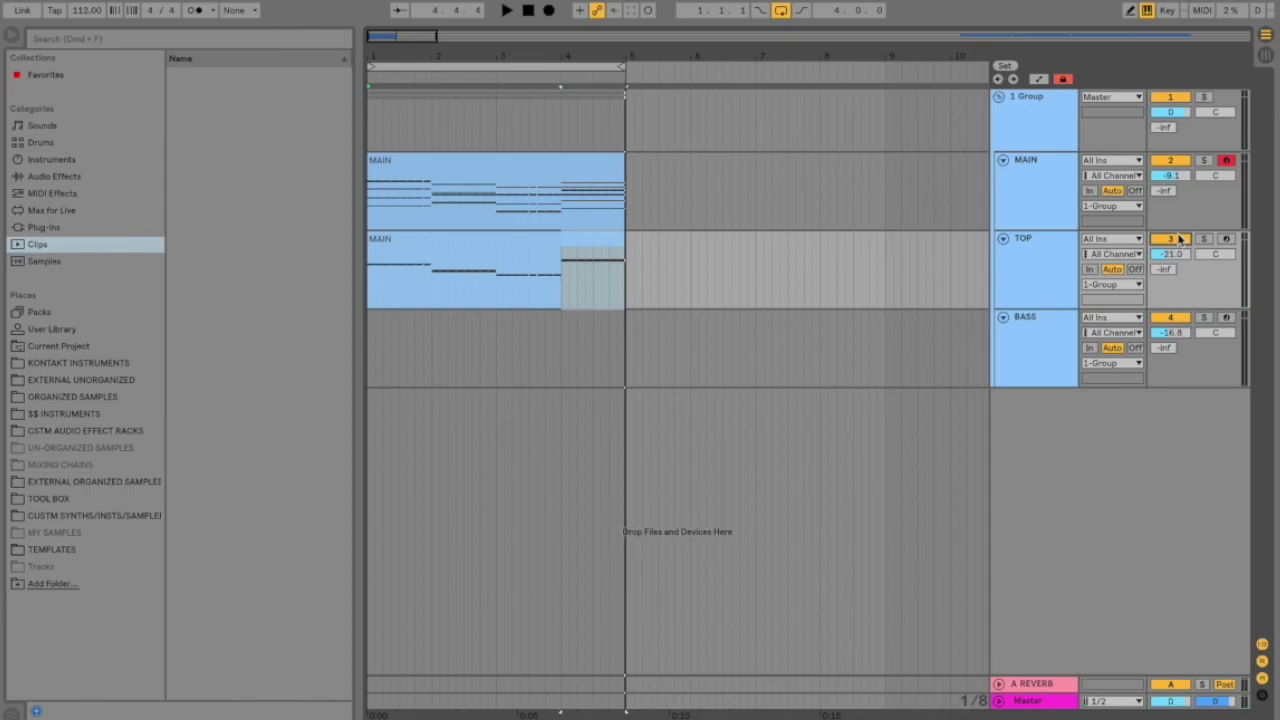
Arm the BASS track, copy the MAIN clip onto it at bar 1, and open the copy's notes
click(1227, 318)
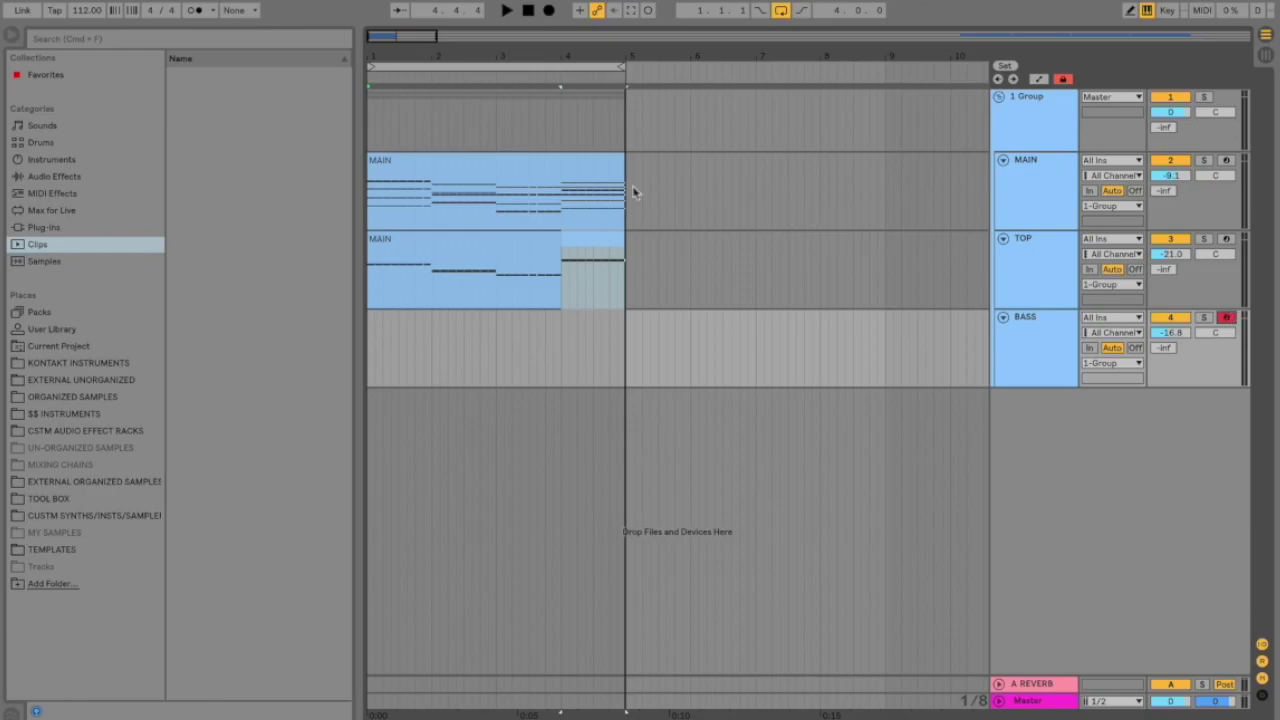
click(500, 159)
drag(486, 160, 480, 337)
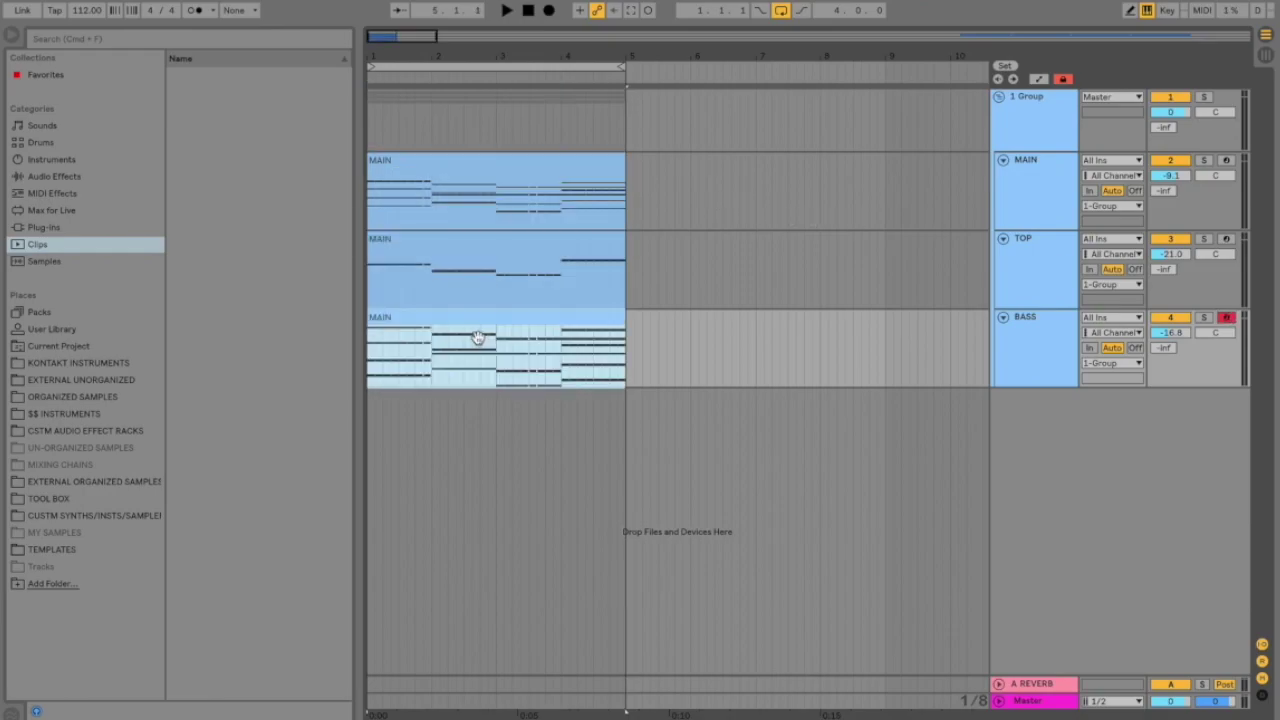
double_click(481, 325)
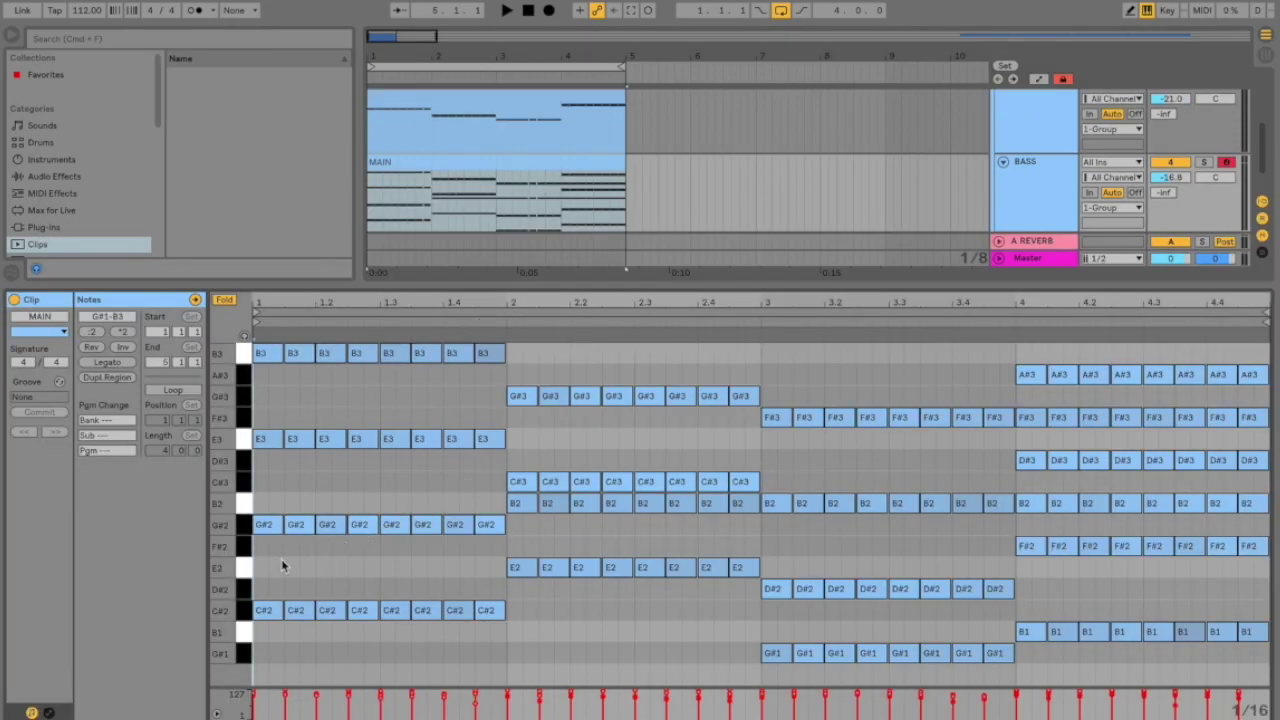
In the BASS clip, deactivate every note above the lowest in each bar, keeping C#2, E2, G#1 and B1 active
drag(264, 564, 487, 349)
key(0)
drag(510, 535, 752, 366)
key(0)
drag(771, 617, 984, 390)
key(0)
drag(1034, 588, 1268, 340)
key(0)
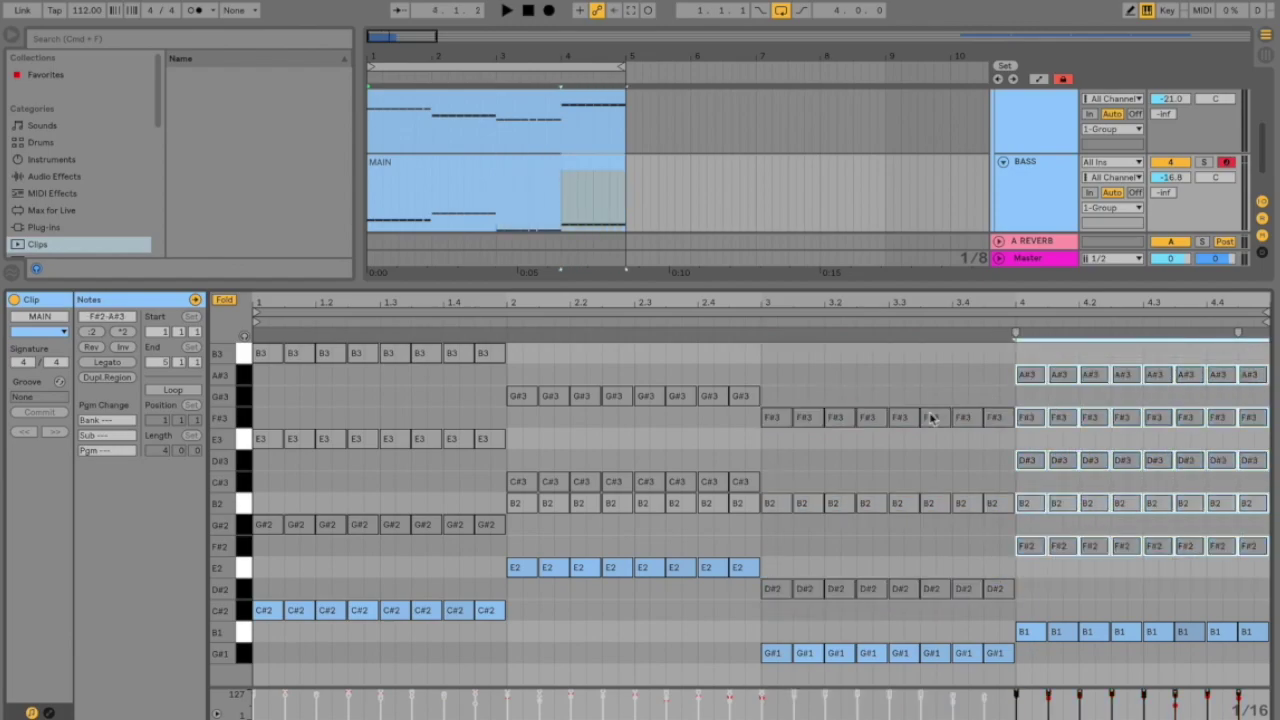
Solo the BASS track, play back its root-note line, and clear the note selection
click(1205, 162)
key(space)
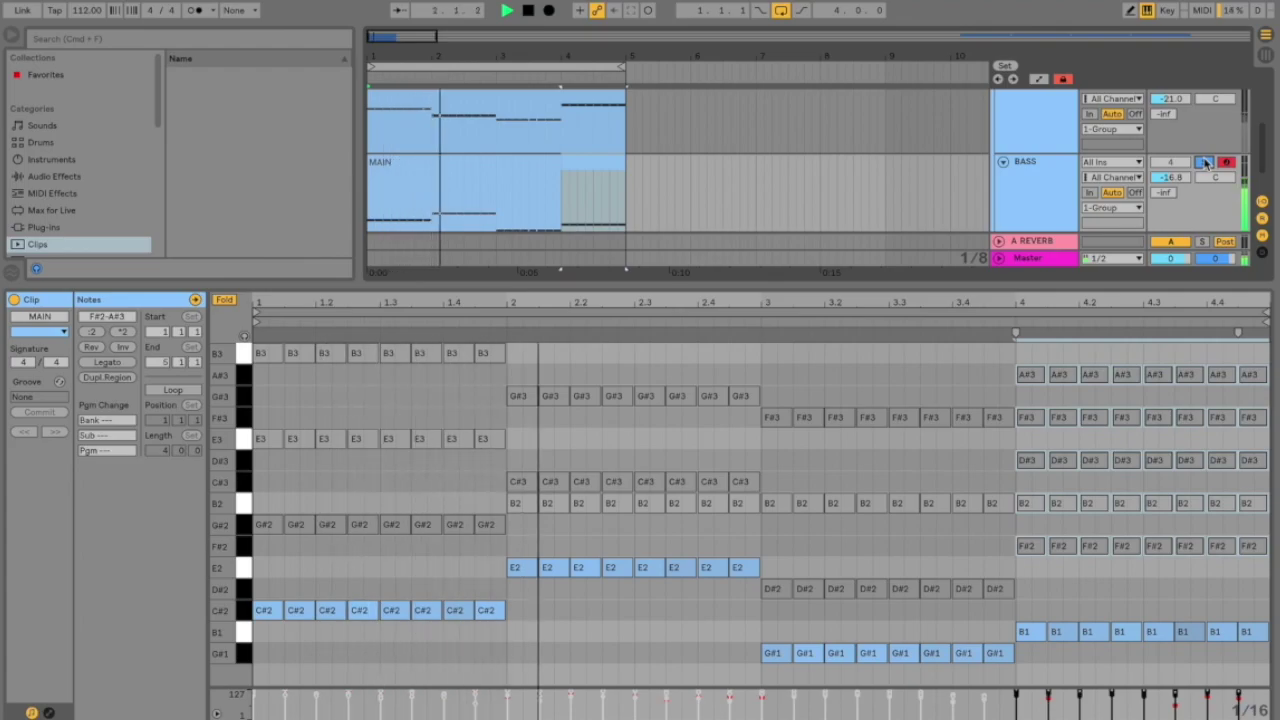
key(space)
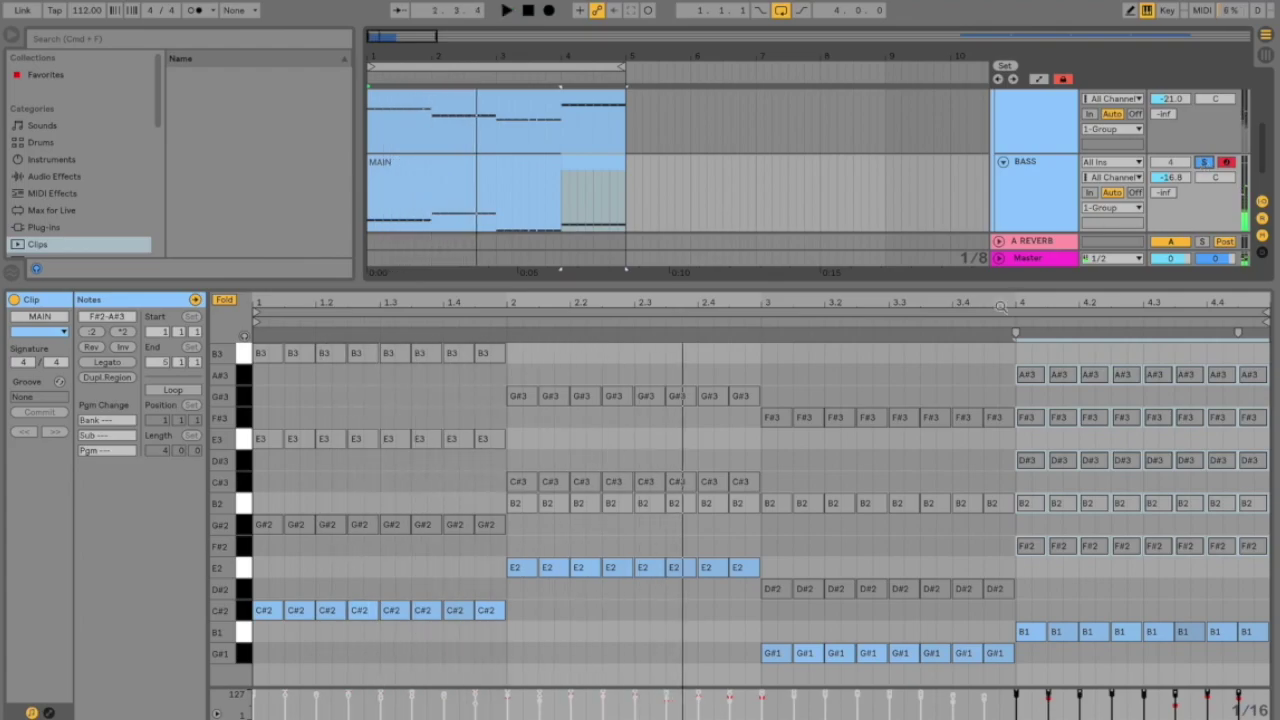
click(795, 462)
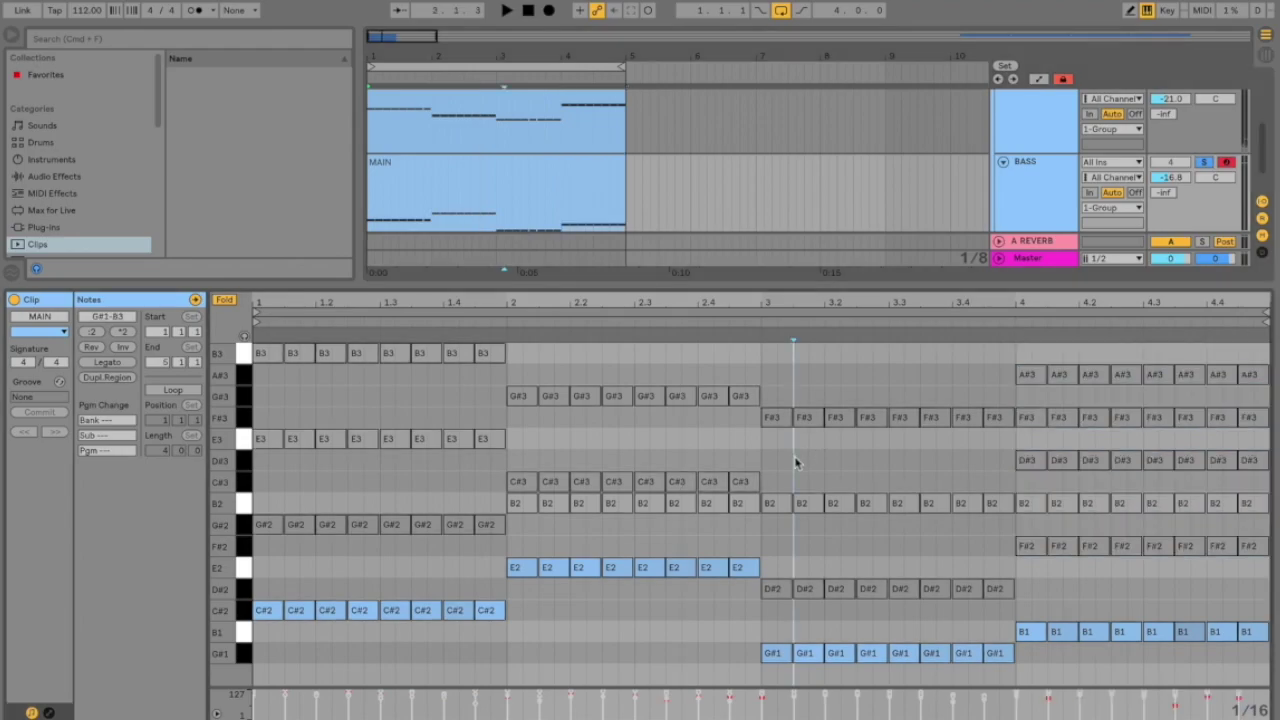
Transpose all notes in the BASS clip up one octave and play back the result
key(ctrl+a)
key(shift+Up)
key(space)
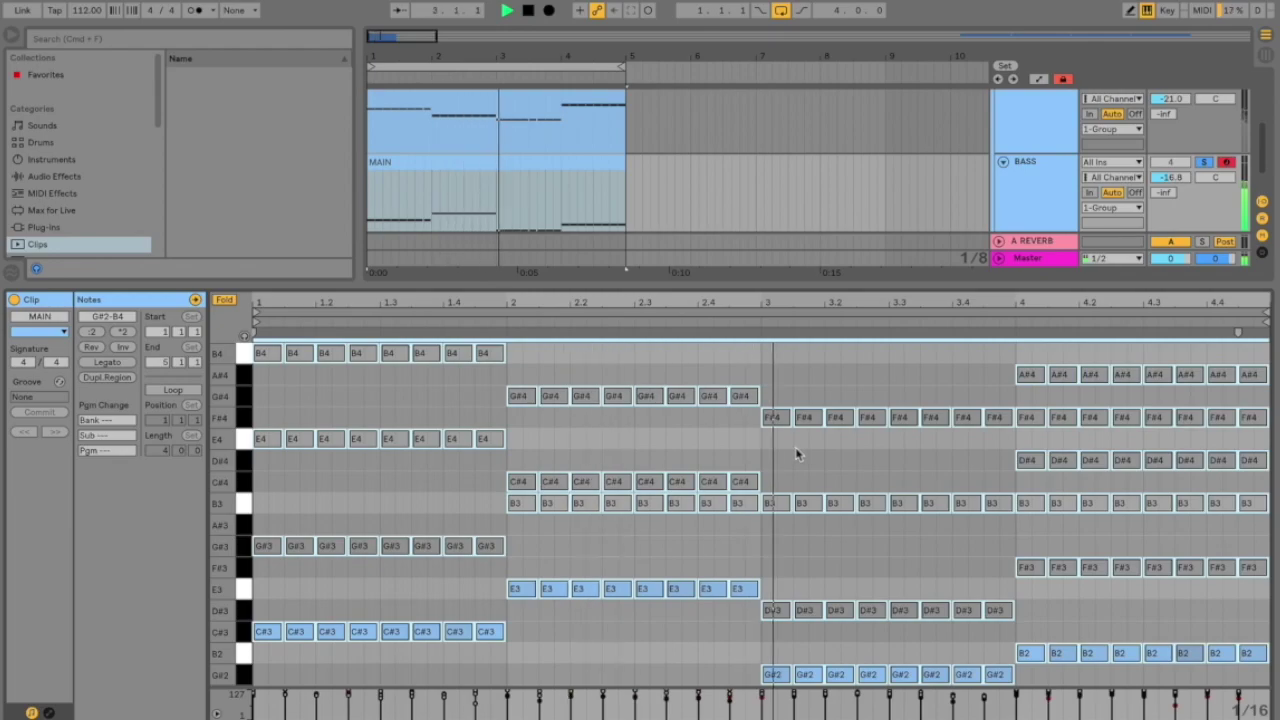
key(super+alt+l)
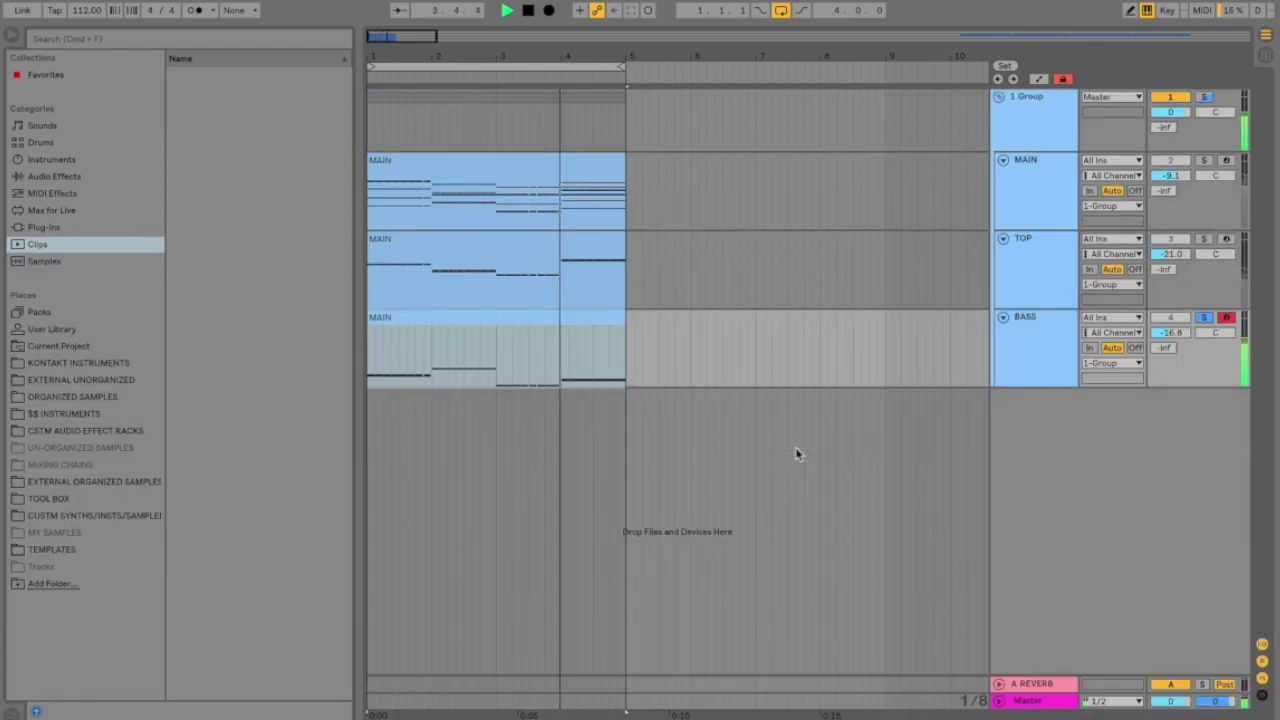
key(space)
Listen to BASS and MAIN soloed together, and clear the solos to play all three layers
click(1204, 161)
key(space)
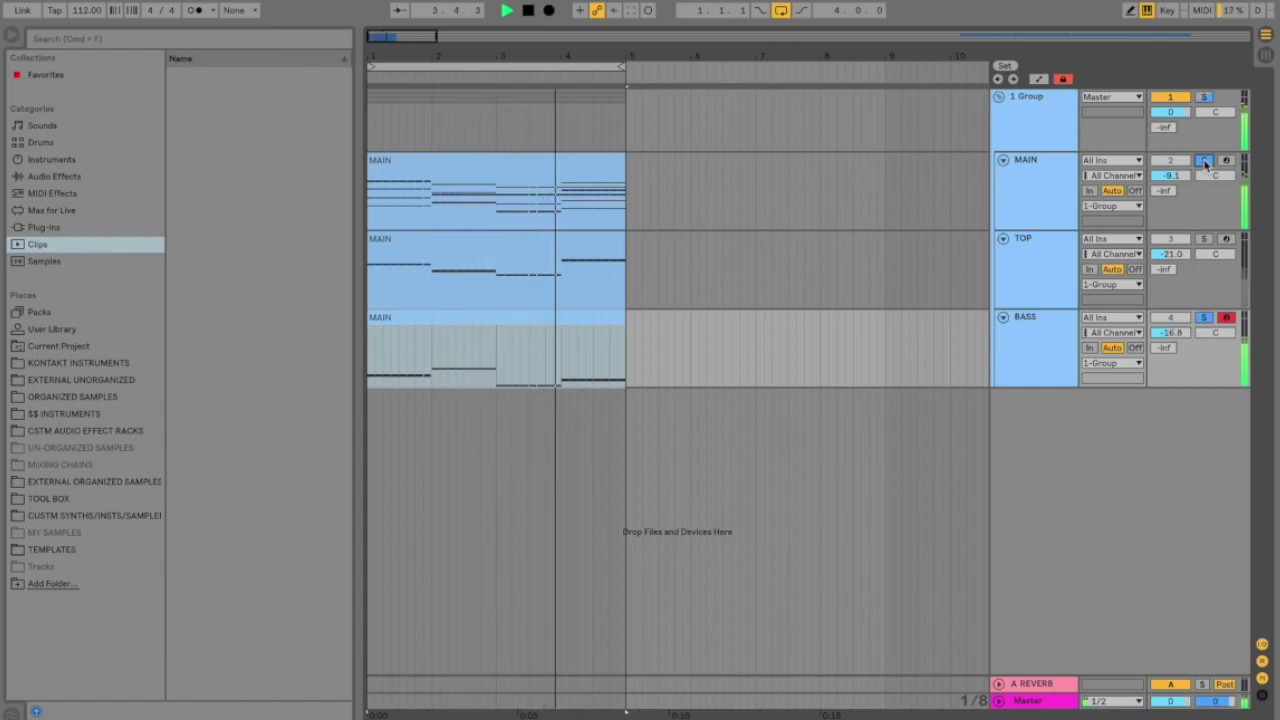
key(space)
click(1205, 98)
key(space)
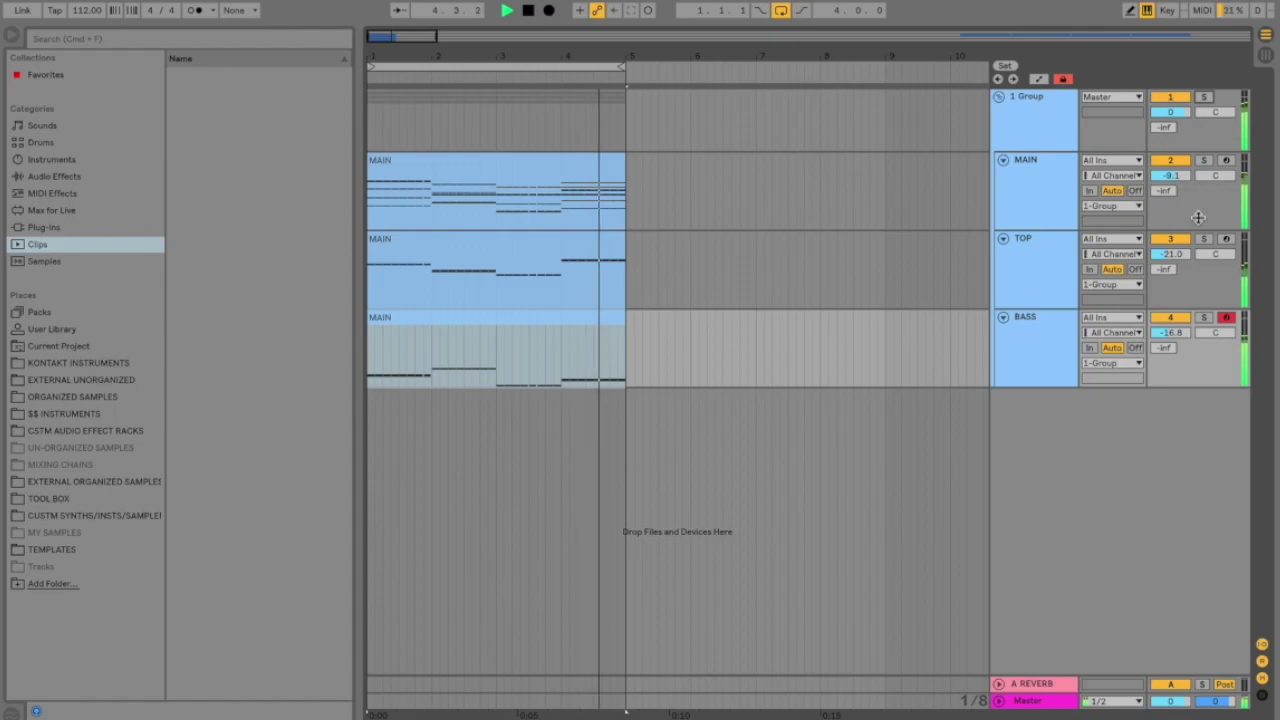
Mute the BASS and TOP tracks during playback to compare MAIN alone with the layered sound
click(1168, 318)
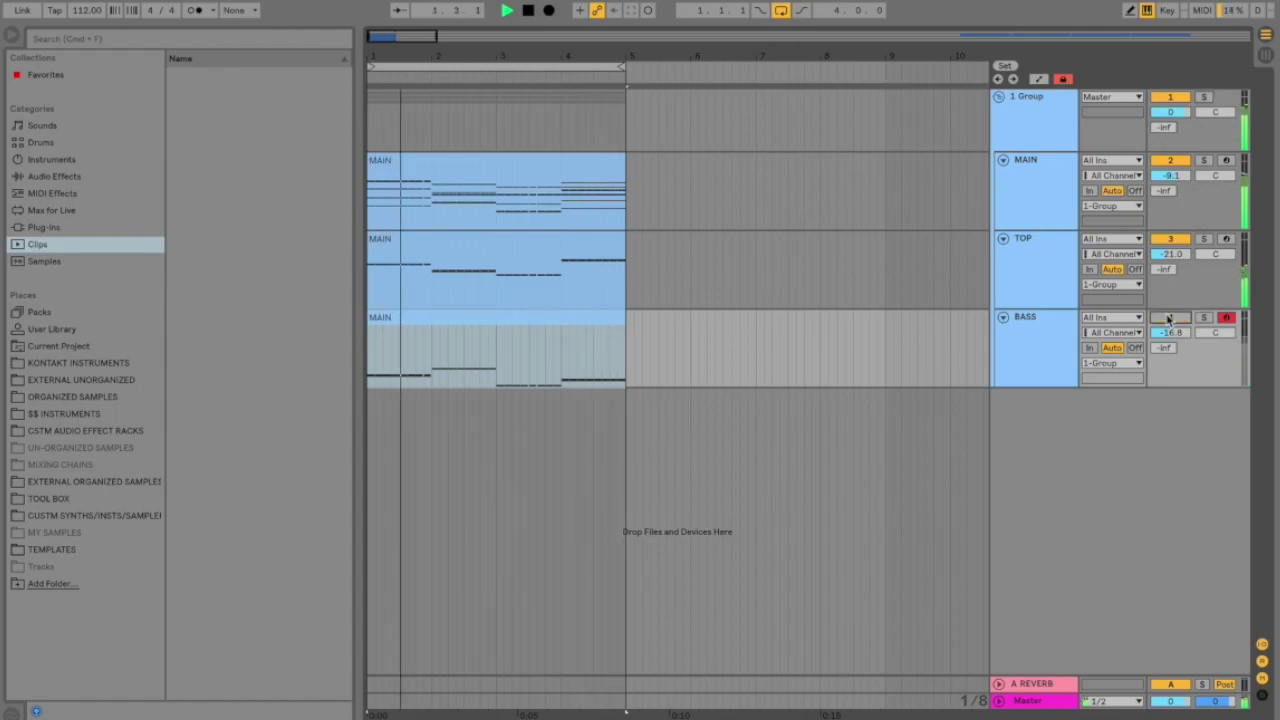
click(1170, 239)
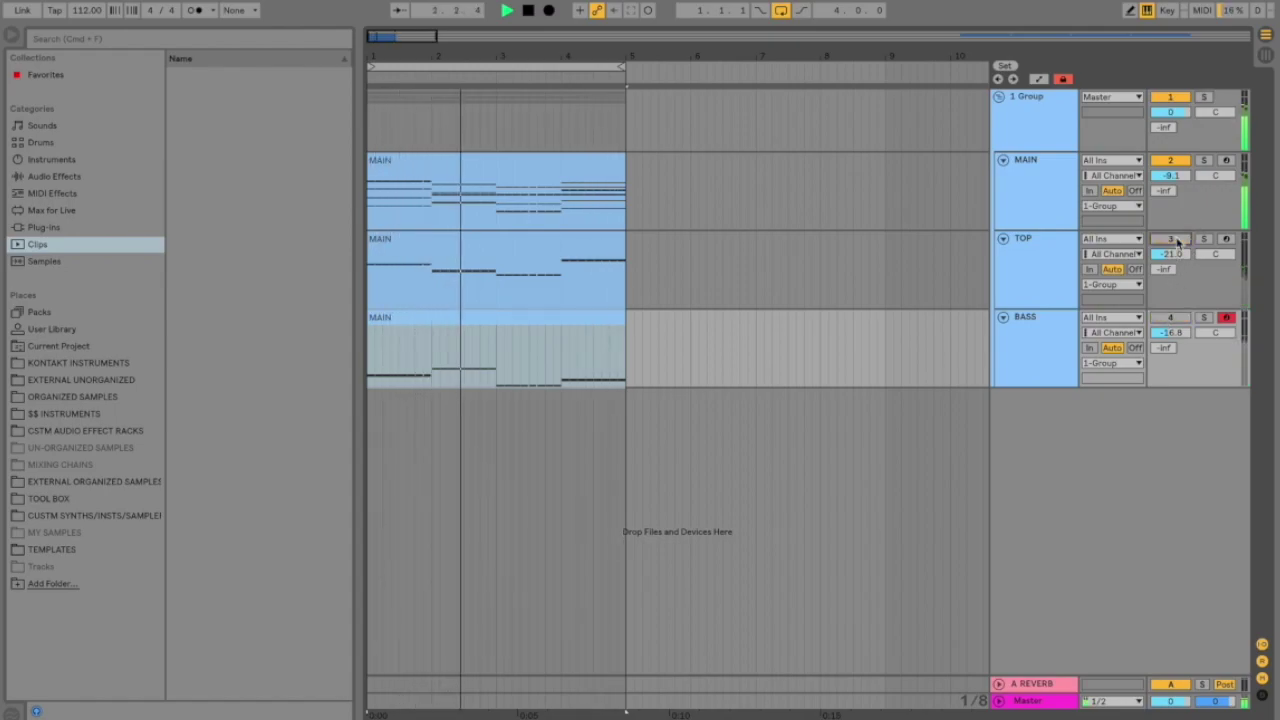
click(1172, 240)
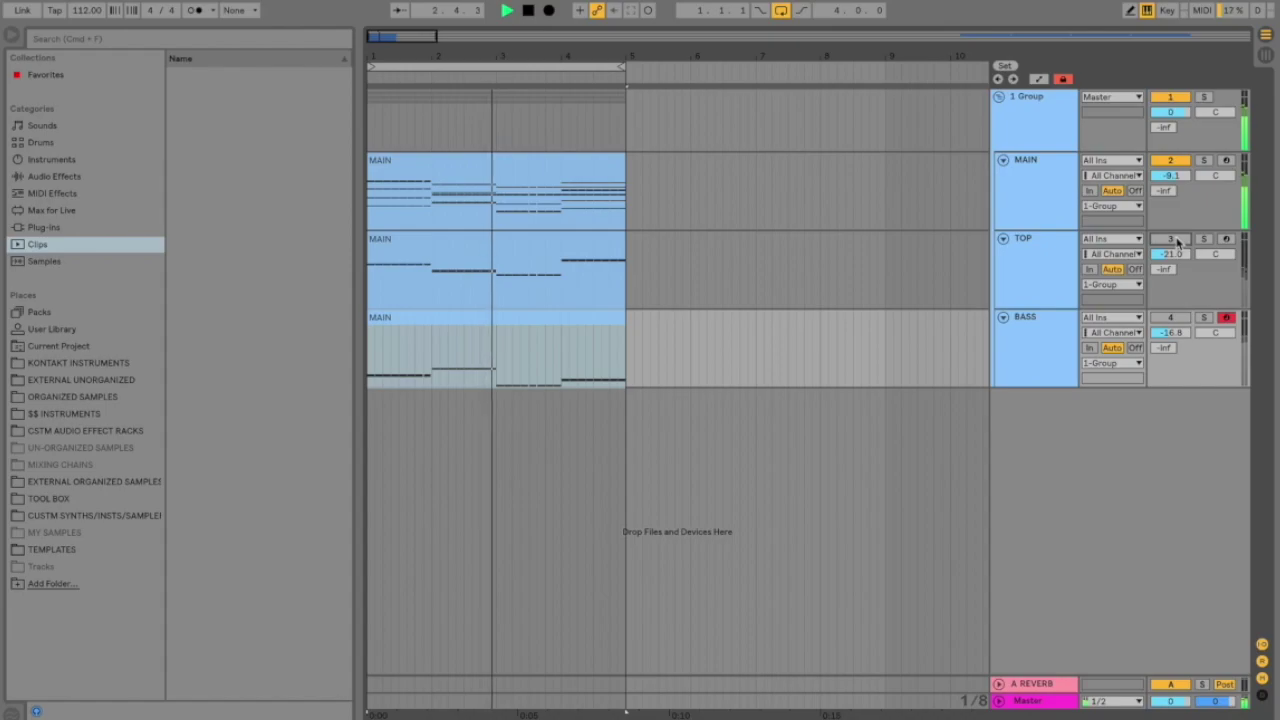
Unmute the BASS track and add an EQ Eight to the MAIN track
click(1171, 318)
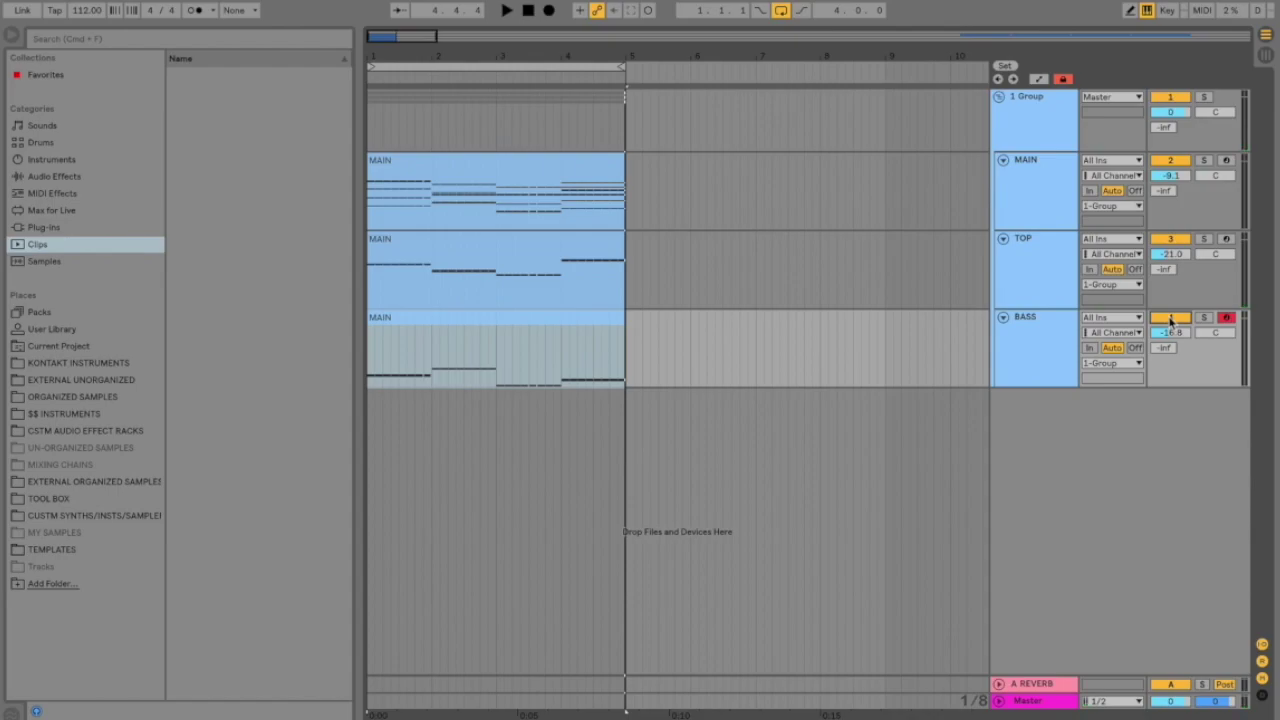
key(super+f)
text(eq)
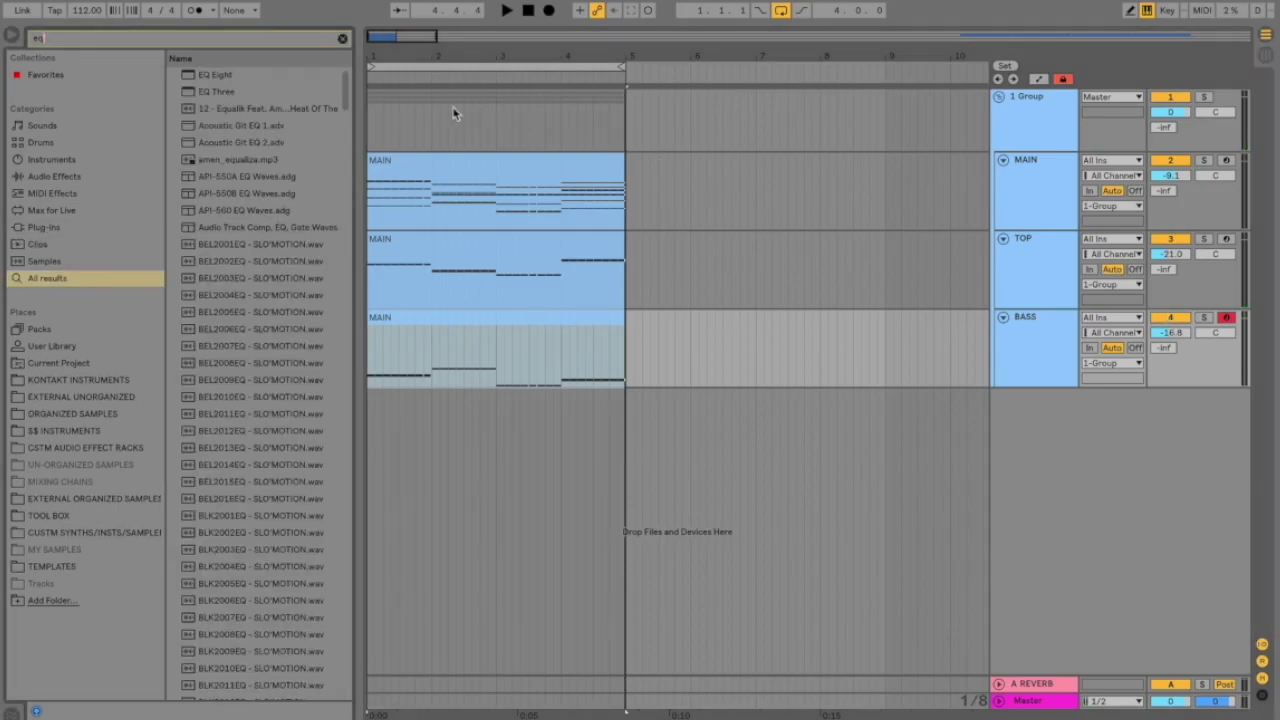
key(Down)
key(Return)
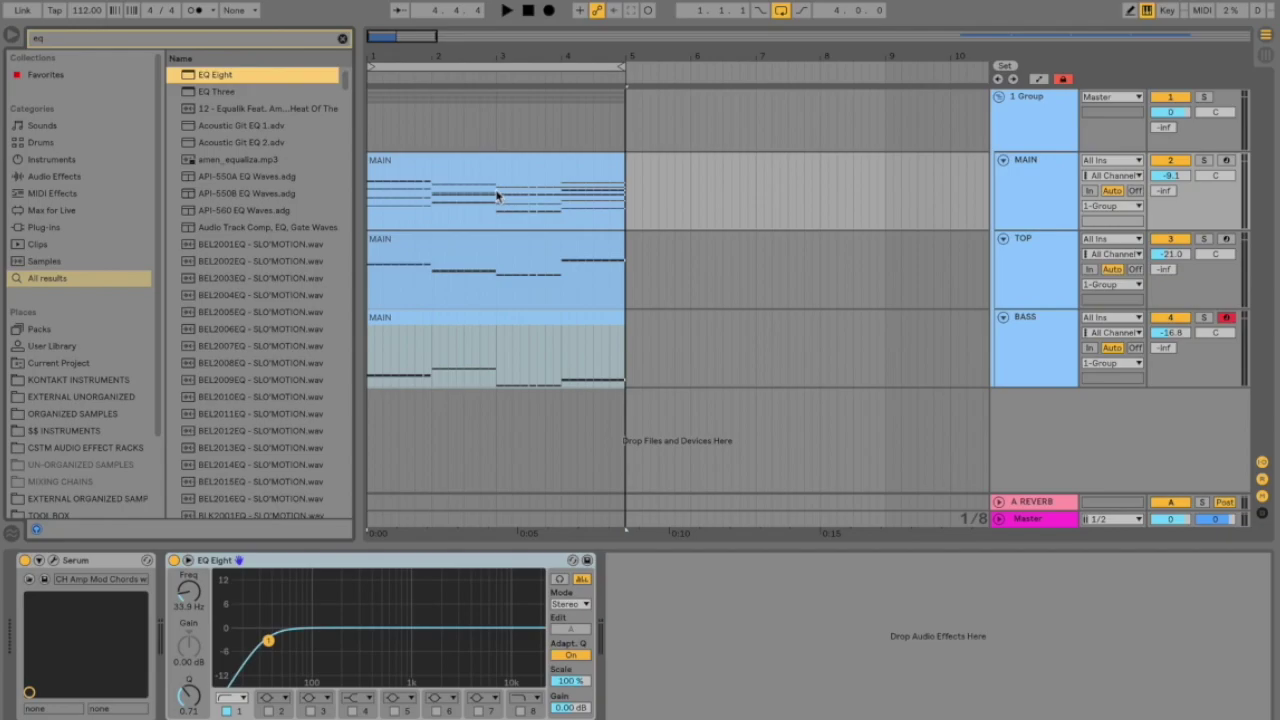
Shape MAIN's EQ Eight with a low cut at 100 Hz and a high shelf of -2.60 dB at about 3.2 kHz
drag(189, 592, 189, 559)
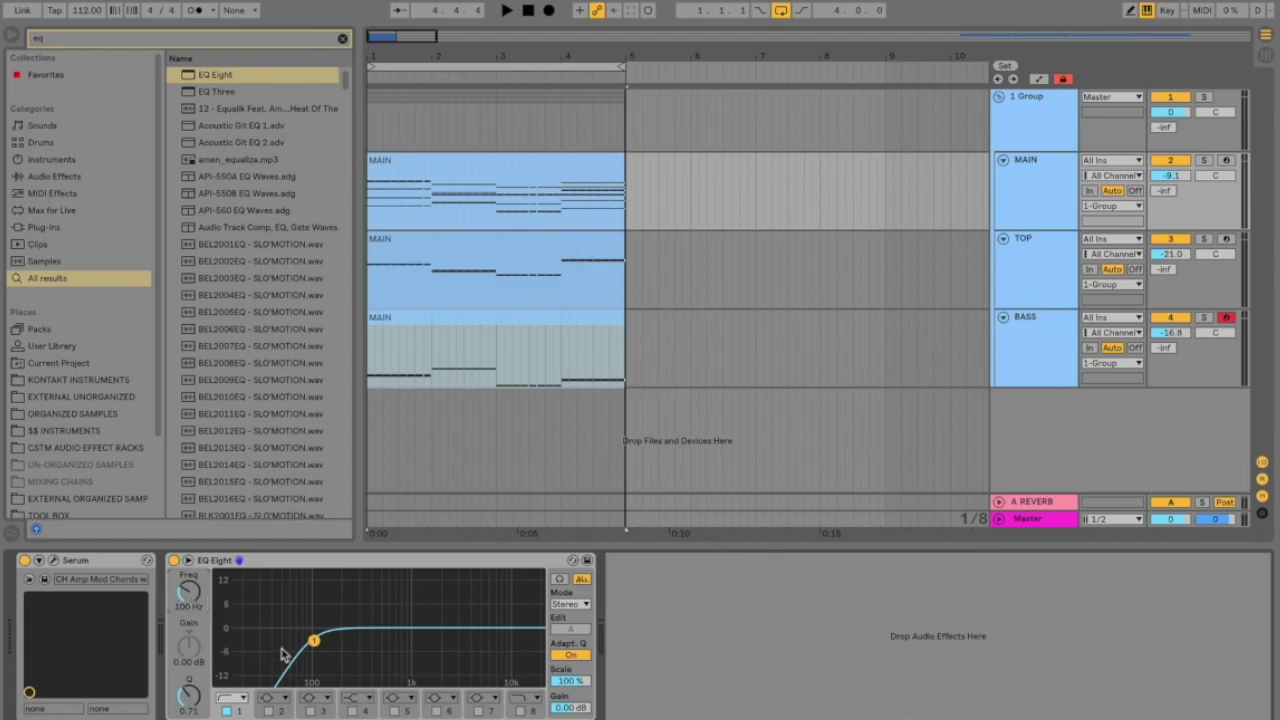
click(352, 711)
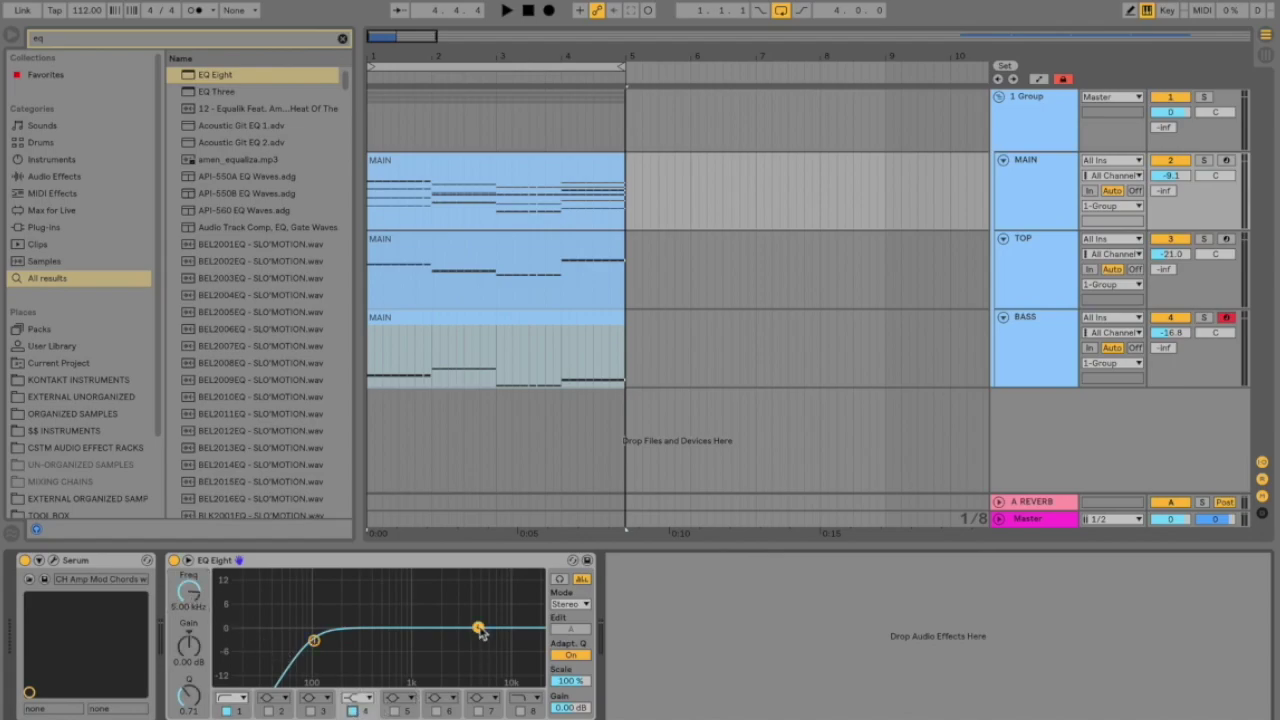
drag(480, 624, 541, 609)
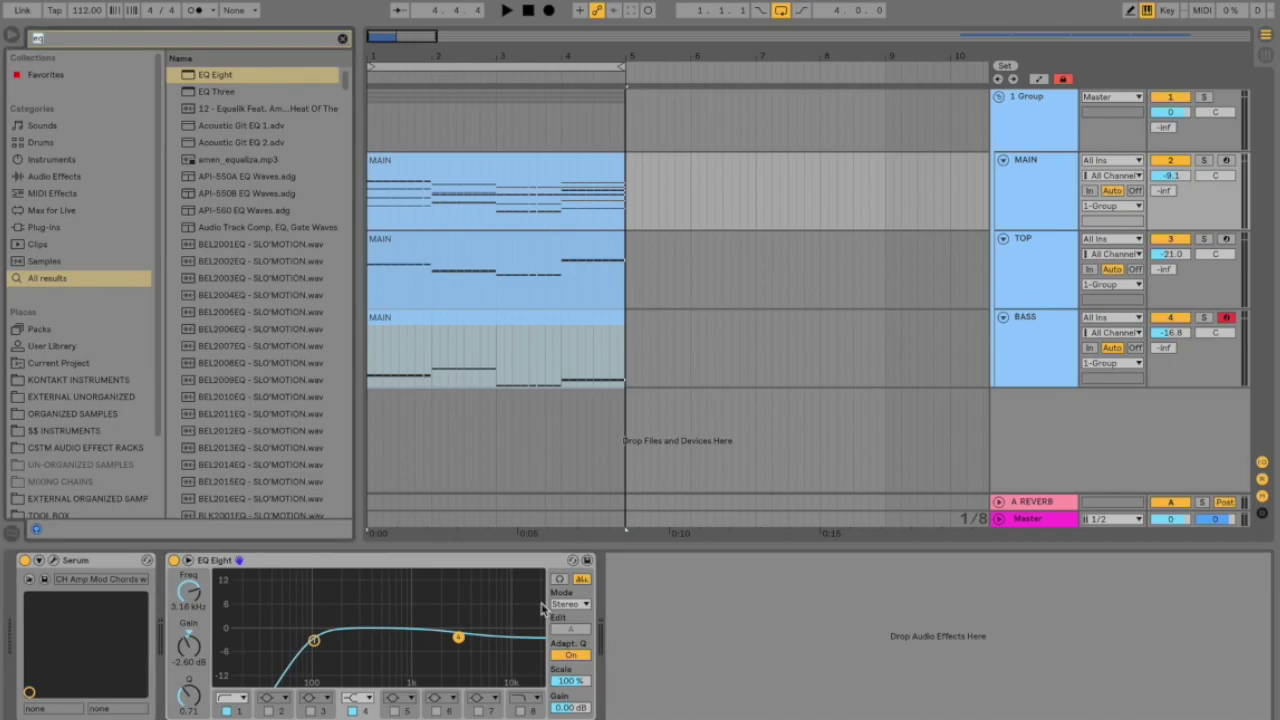
Add an EQ Eight to the TOP track and set its low cut to about 454 Hz
drag(205, 76, 437, 255)
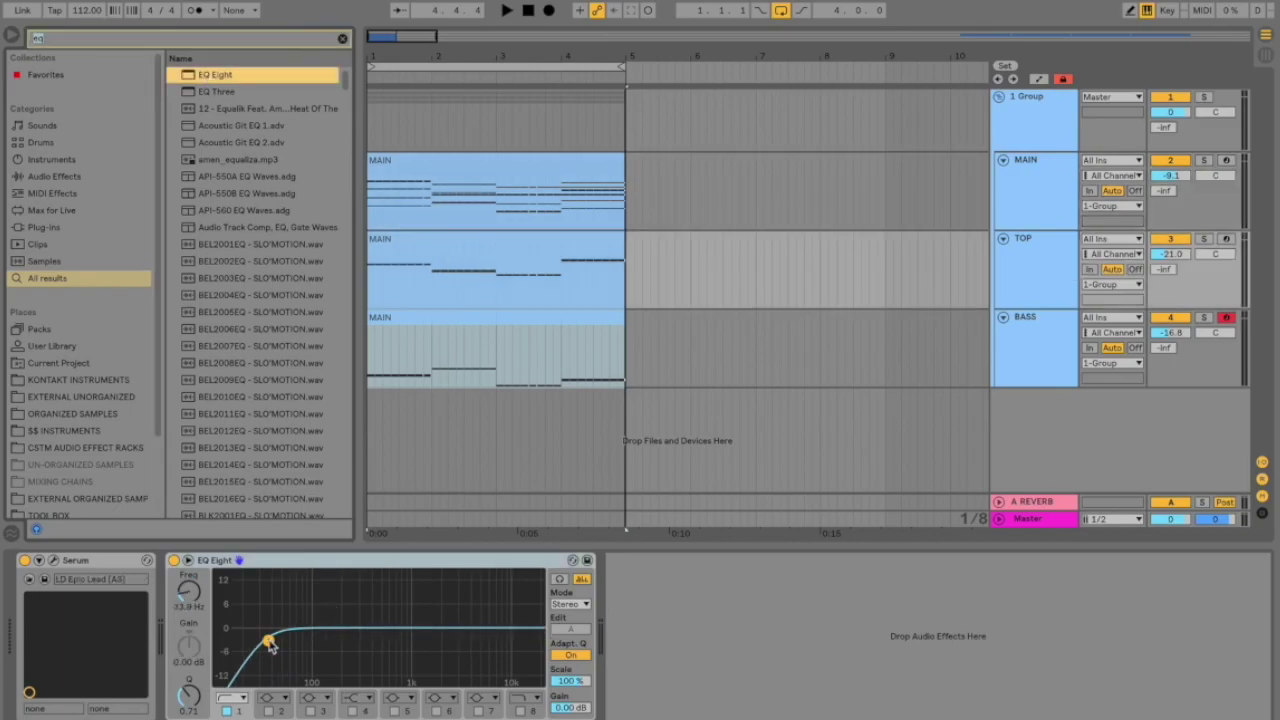
drag(268, 640, 377, 642)
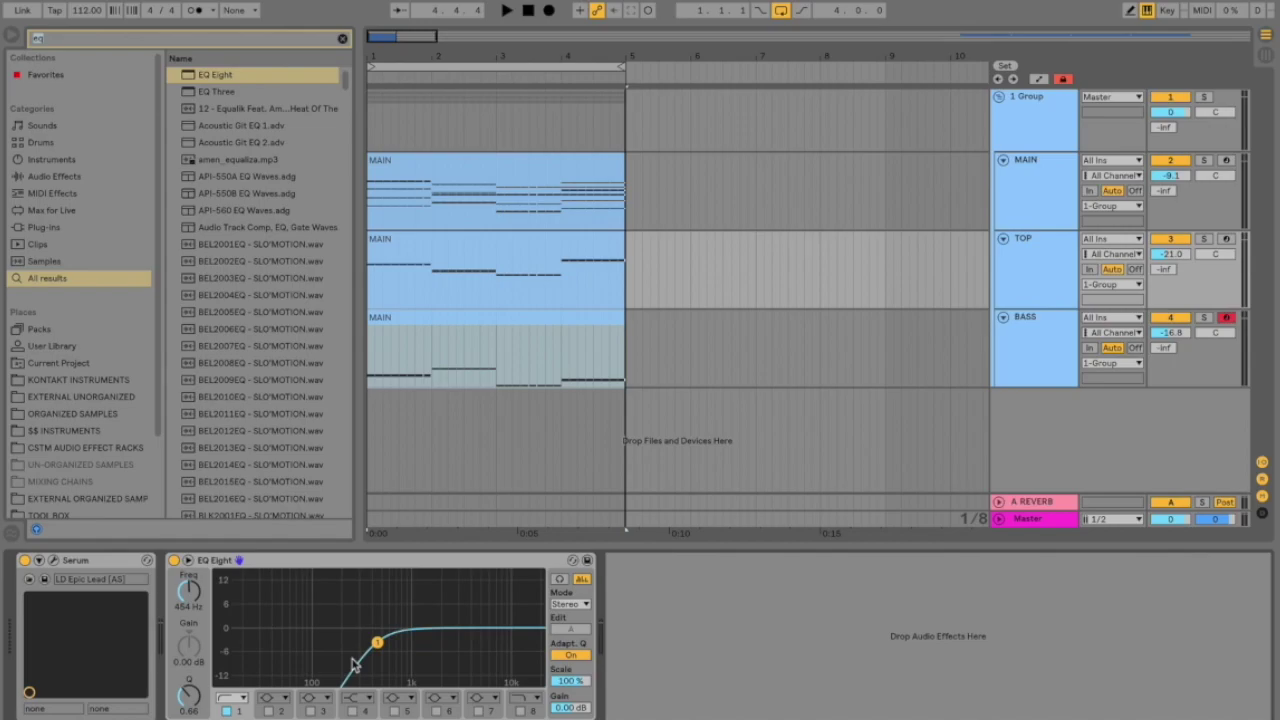
Add a Compressor to the group track containing all three layers
click(1025, 125)
key(ctrl+f)
text(comp)
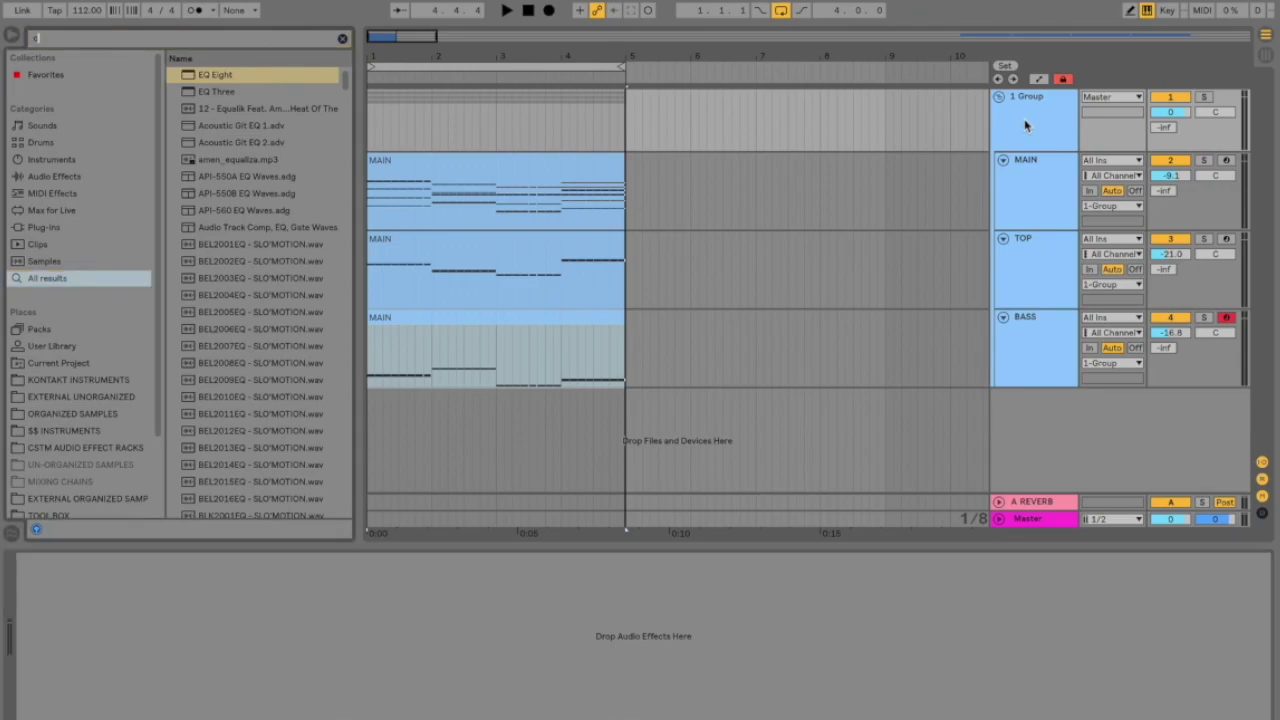
key(Down)
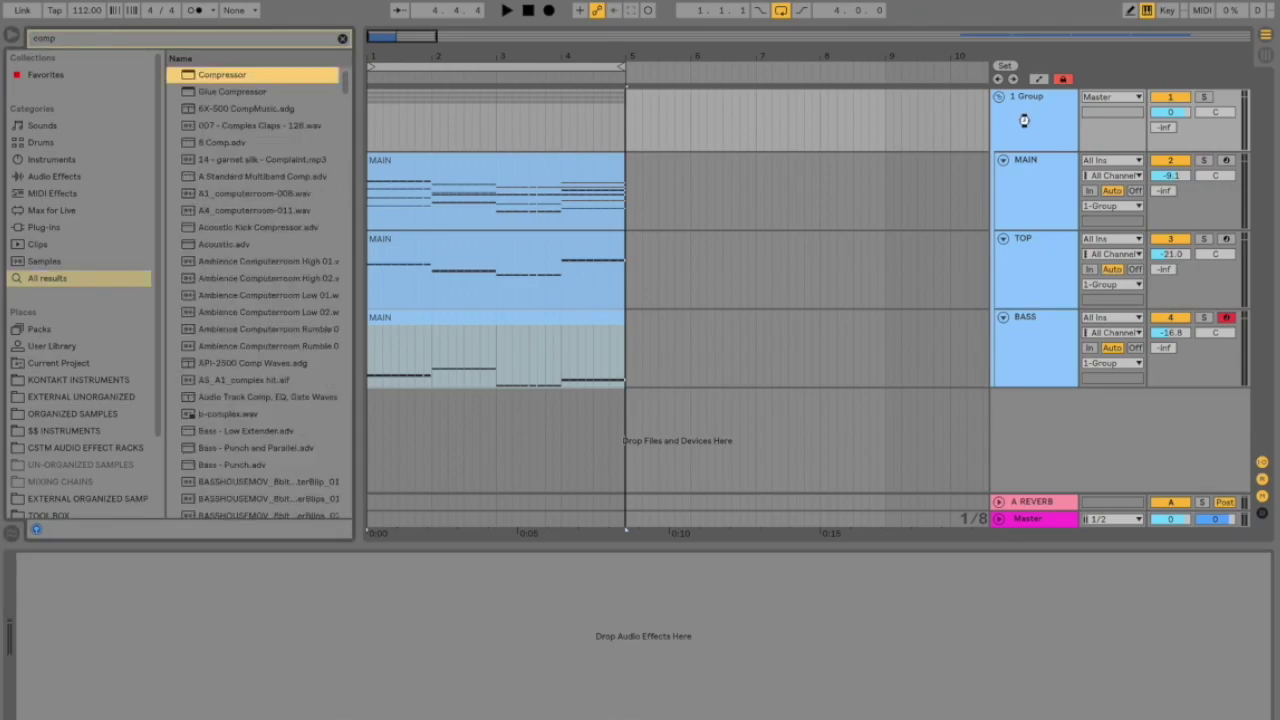
key(Return)
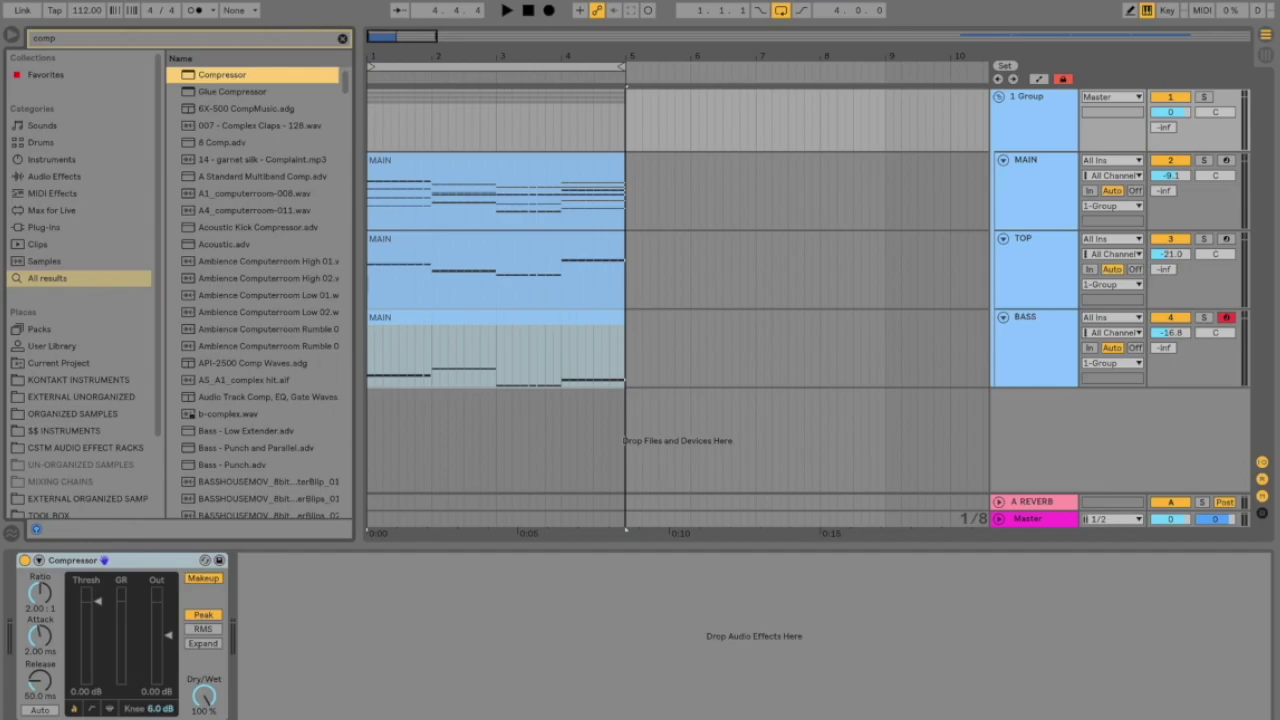
Set the group Compressor to 3.00:1 ratio, 8.64 ms attack, 24.8 ms release and -17.9 dB threshold while playing the layers
drag(39, 592, 39, 586)
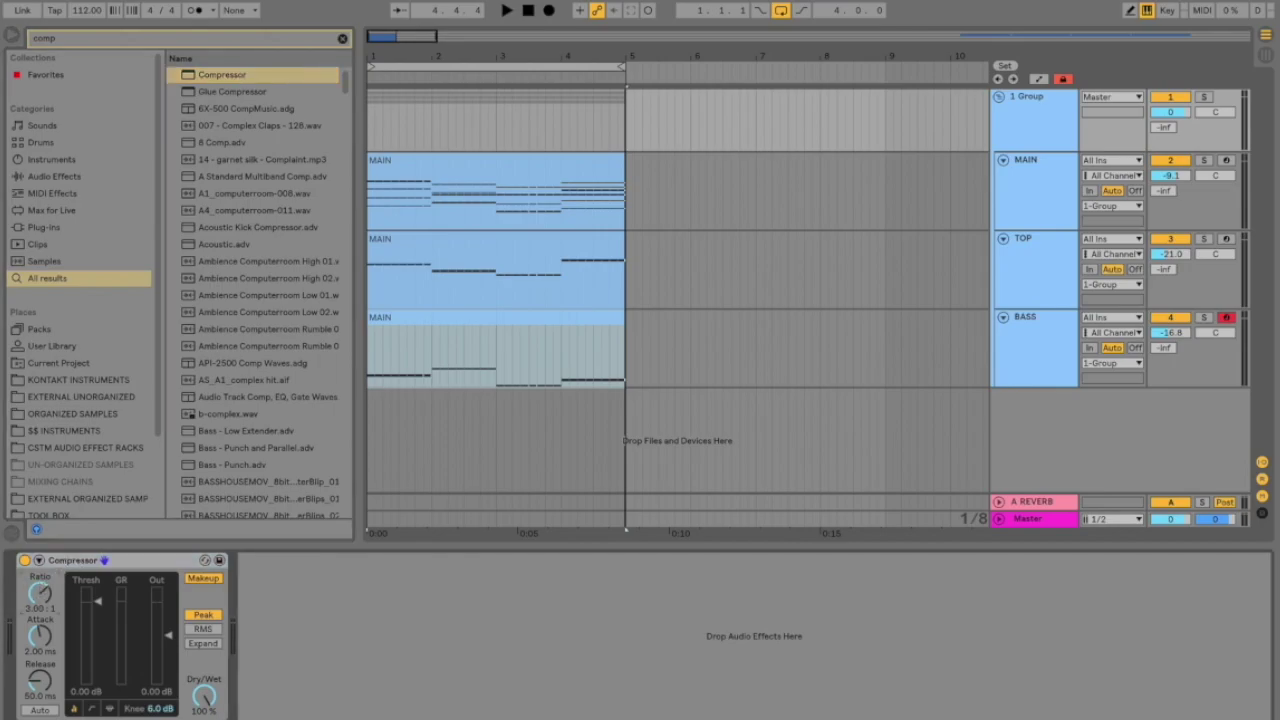
drag(40, 636, 40, 628)
key(space)
drag(100, 604, 100, 636)
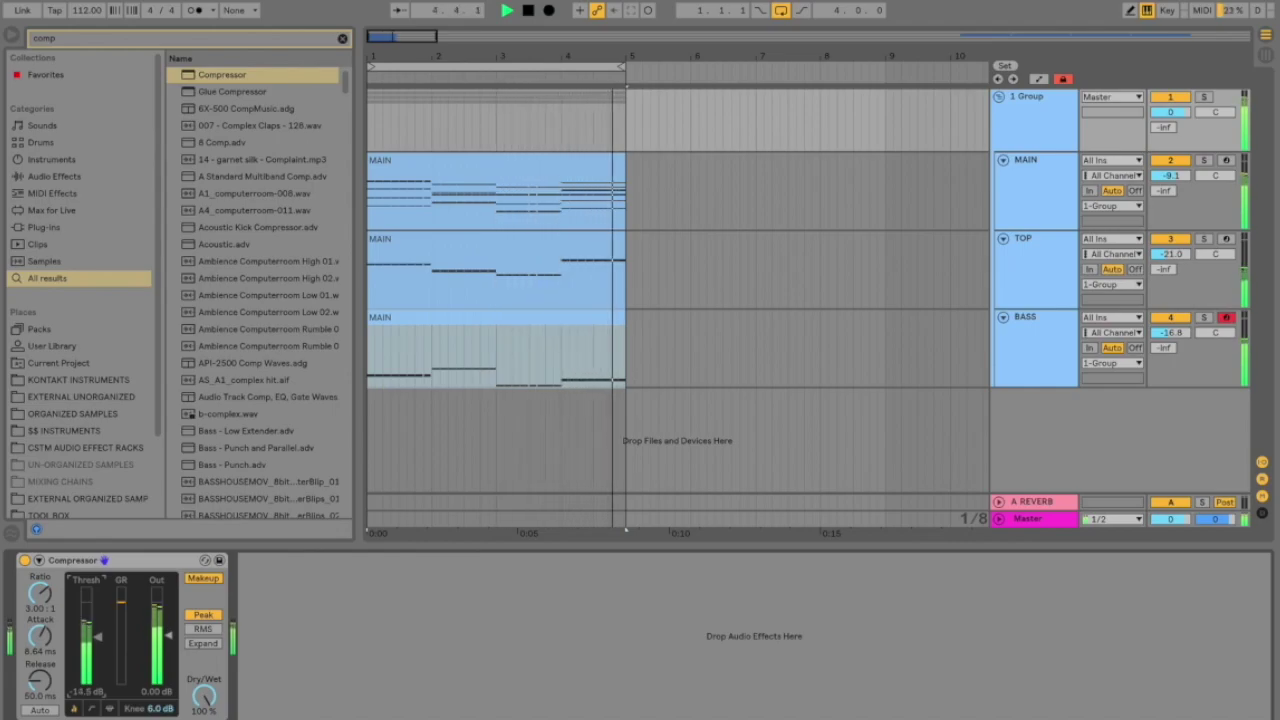
drag(40, 686, 40, 684)
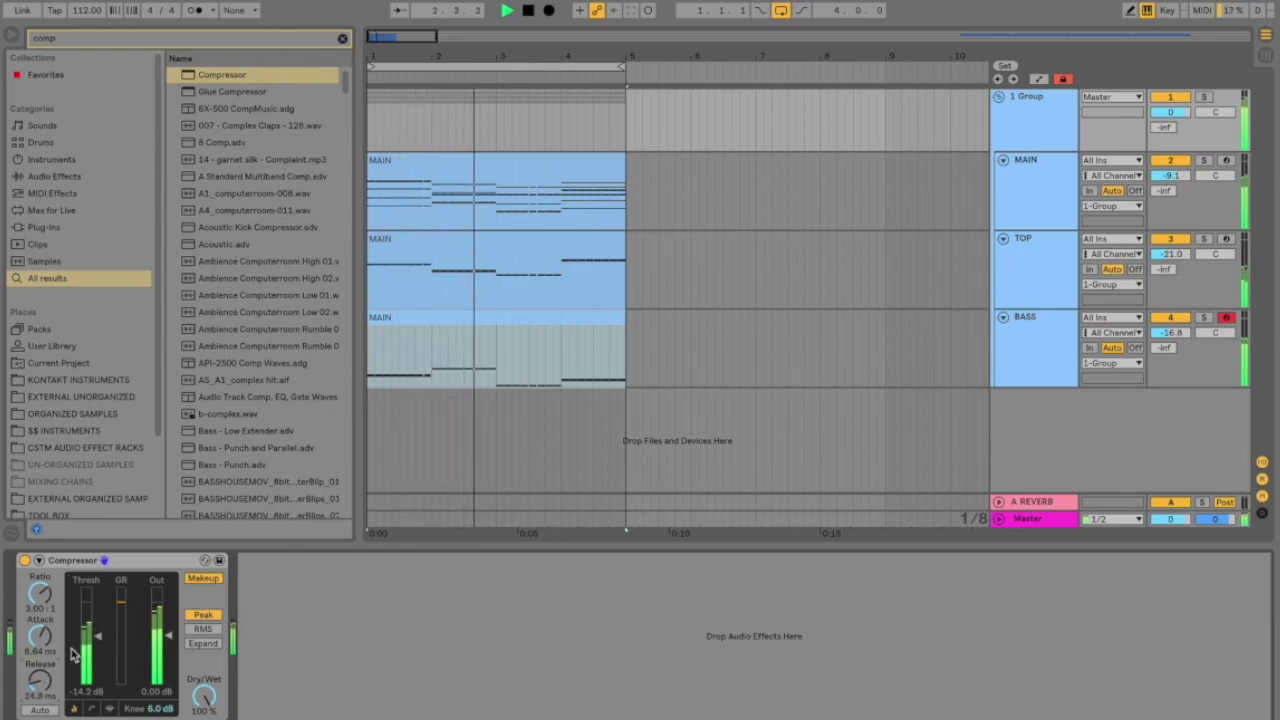
drag(99, 636, 100, 652)
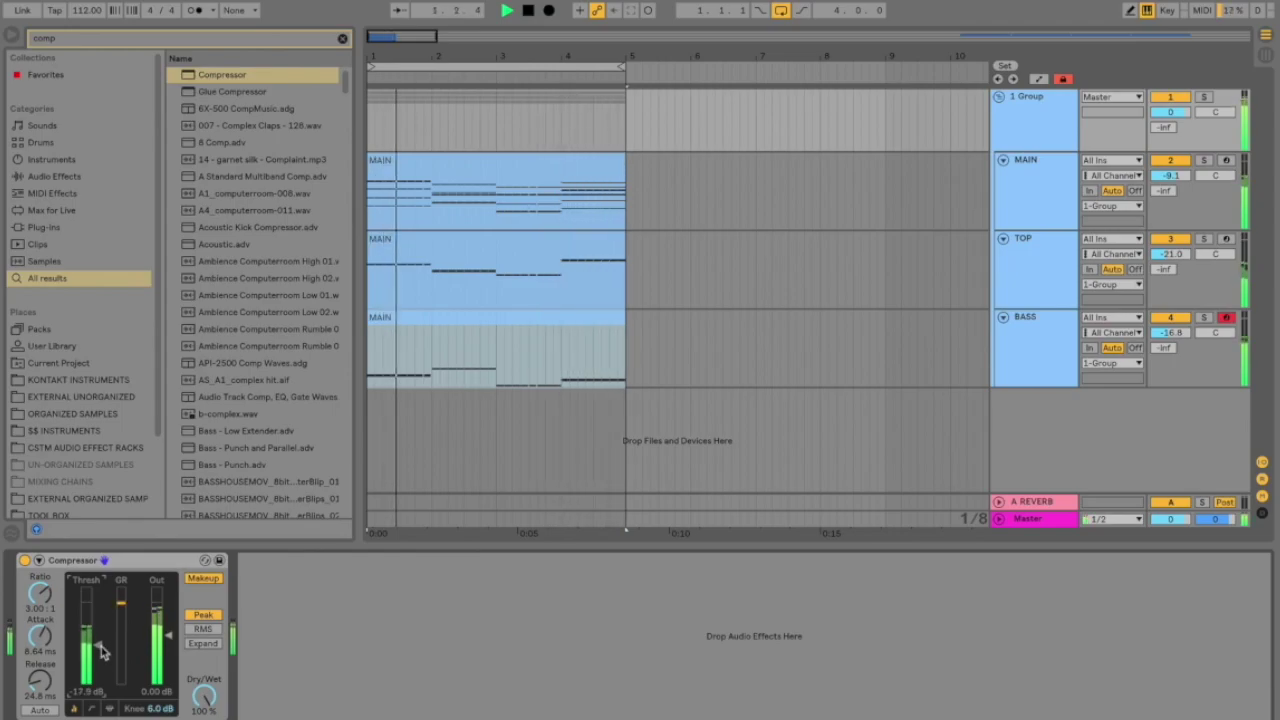
key(space)
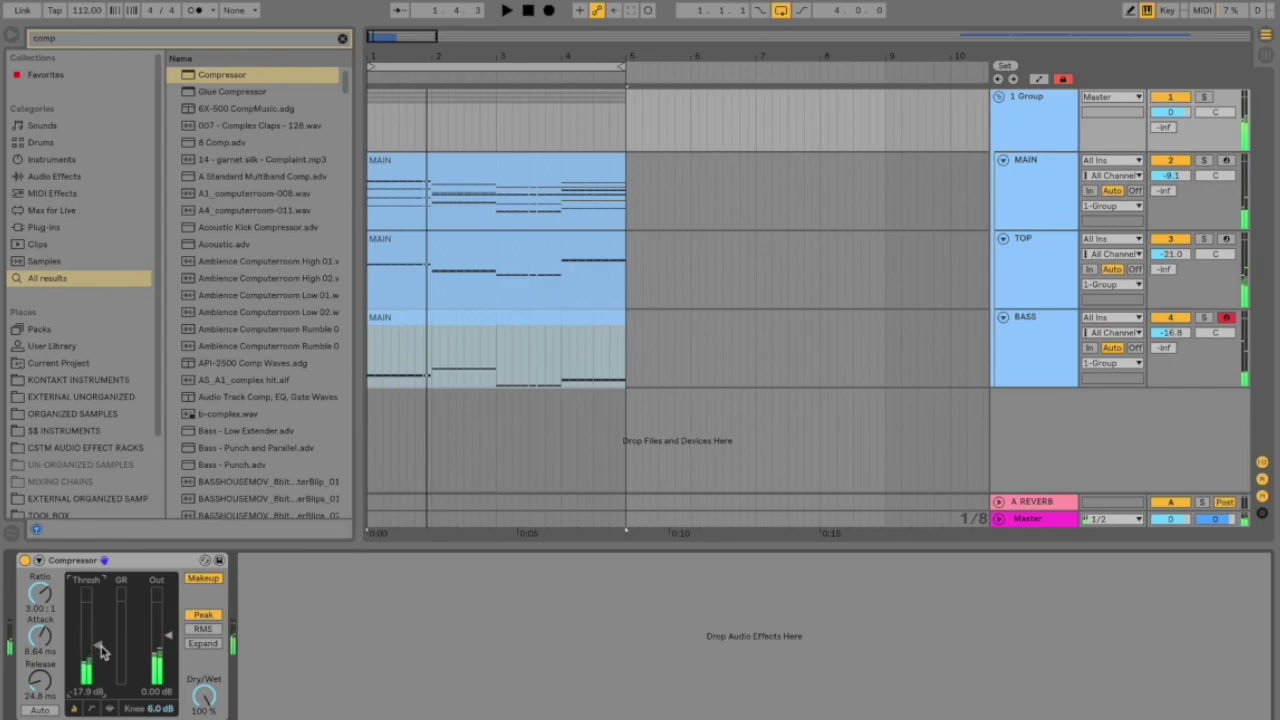
Add the OTT multiband compressor plug-in after the Compressor on the group track
key(ctrl+f)
text(ott)
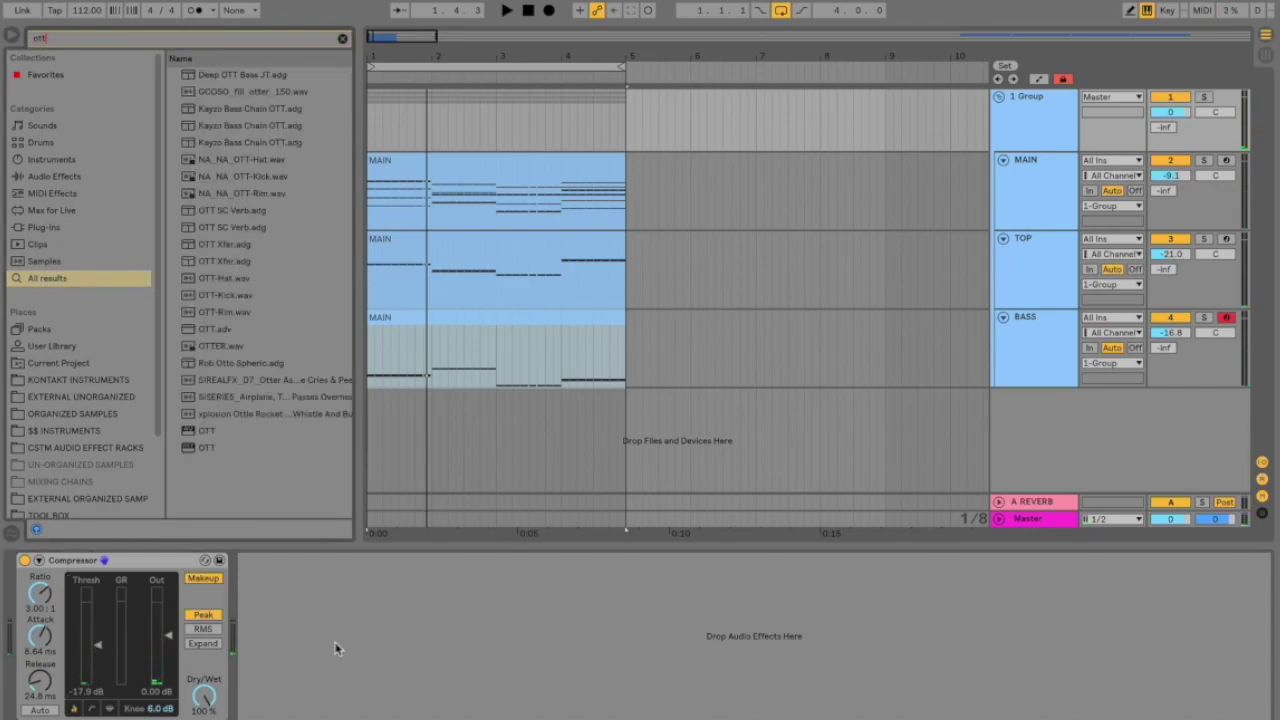
click(212, 449)
double_click(213, 452)
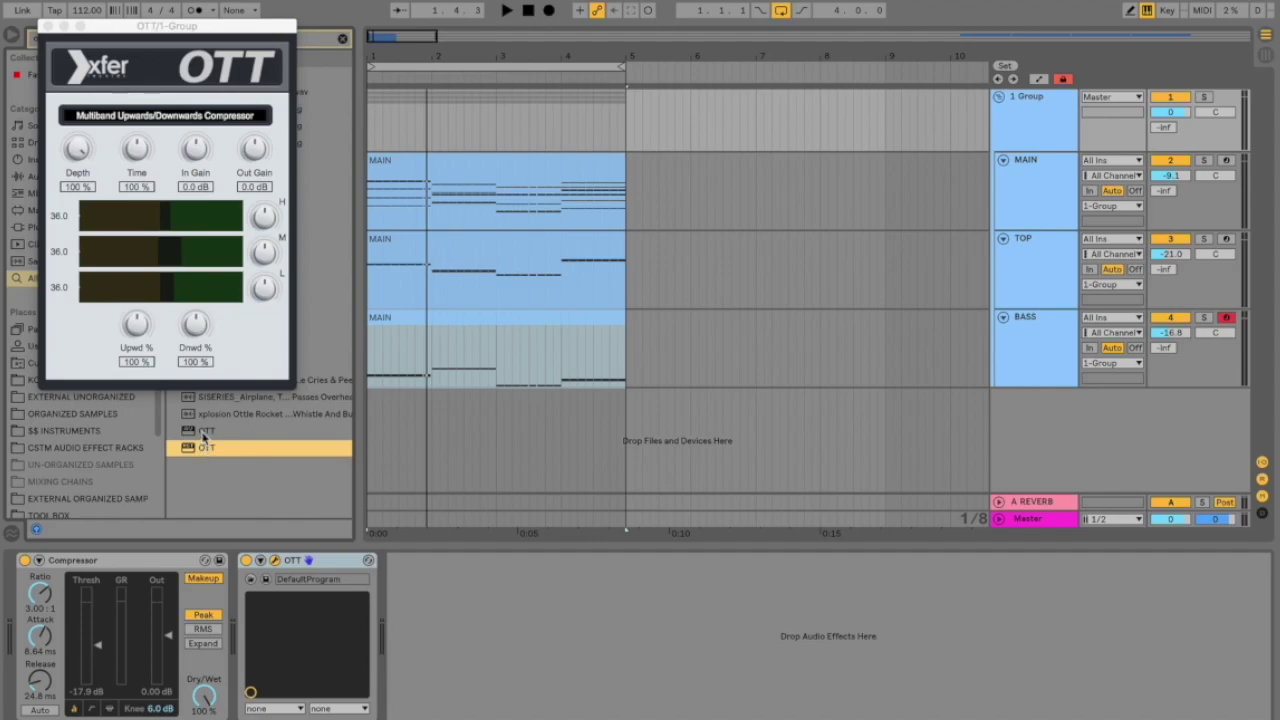
Set OTT's Depth to 15 % while listening to the group during playback
drag(79, 150, 85, 336)
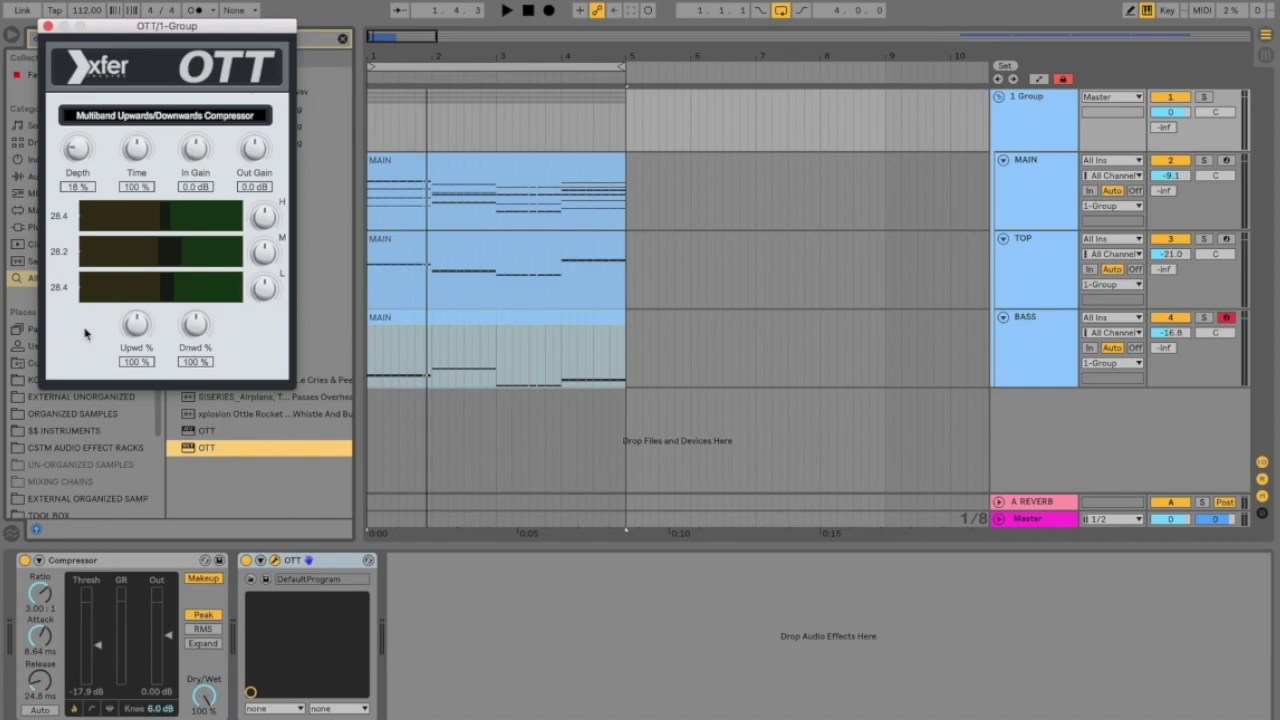
drag(166, 220, 171, 221)
key(space)
drag(72, 148, 88, 170)
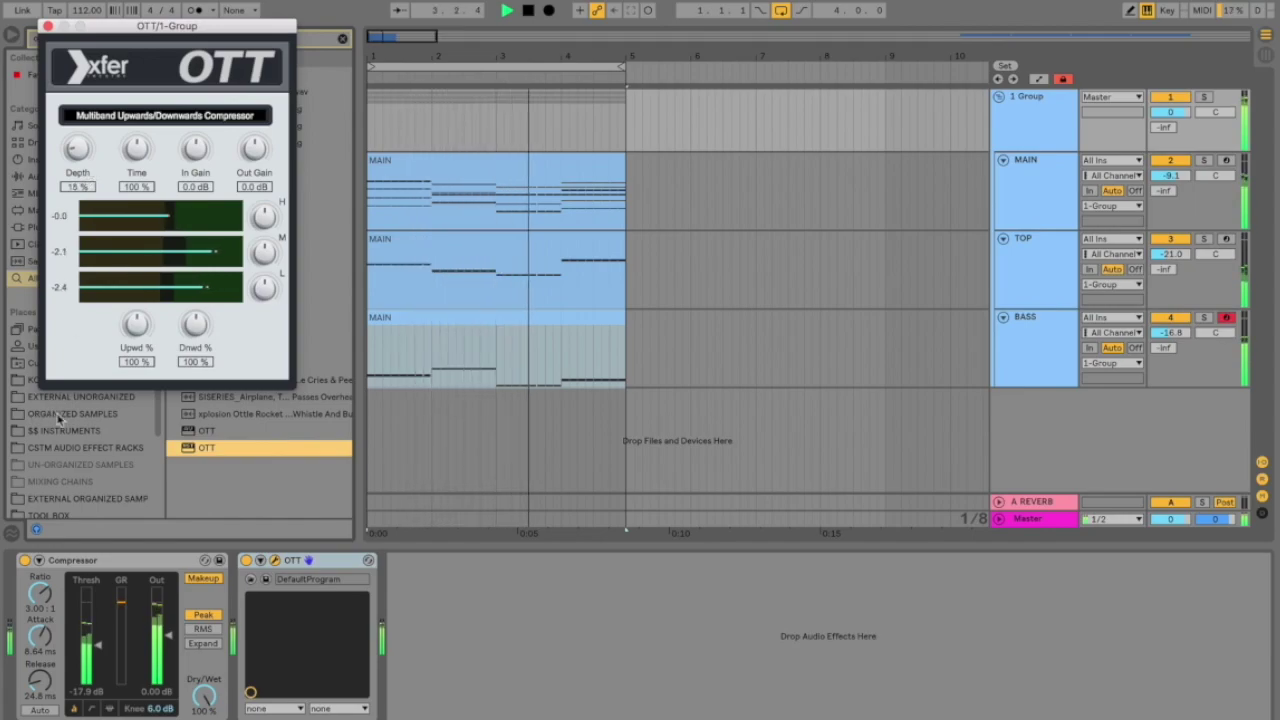
key(space)
Compare the group's sound with OTT bypassed and re-enabled by playing the loop in each state
click(245, 561)
key(space)
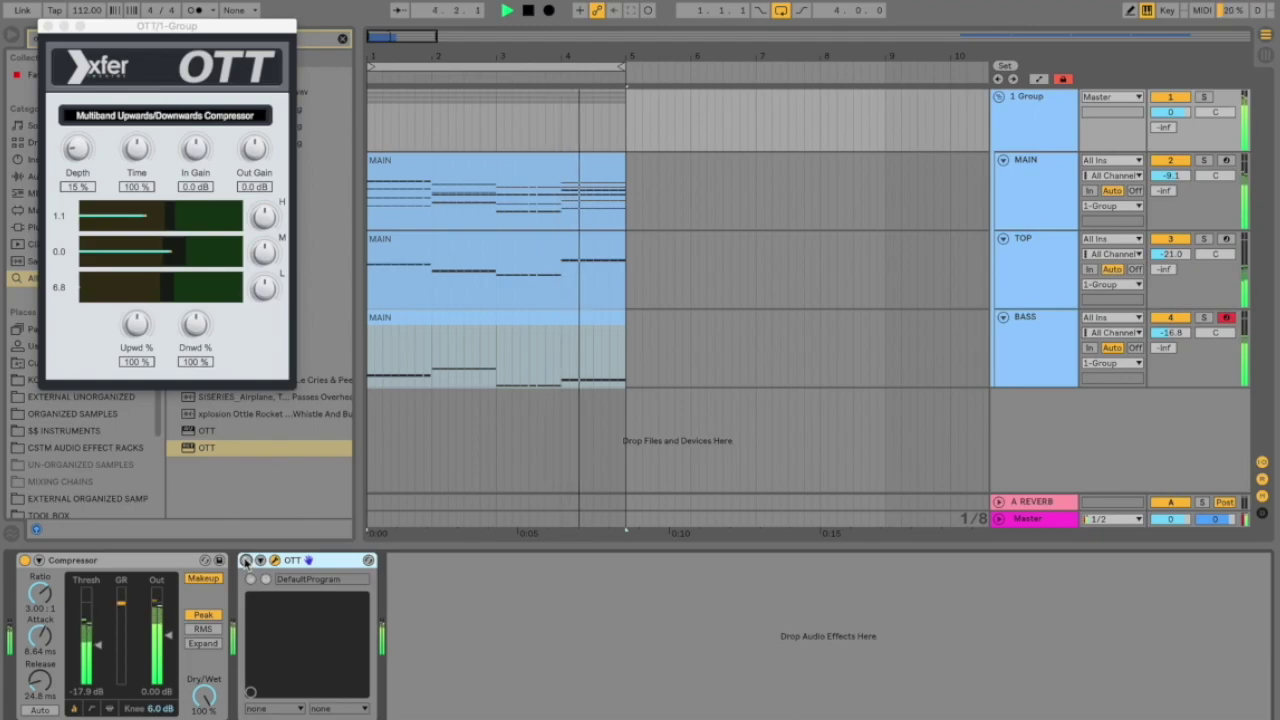
key(space)
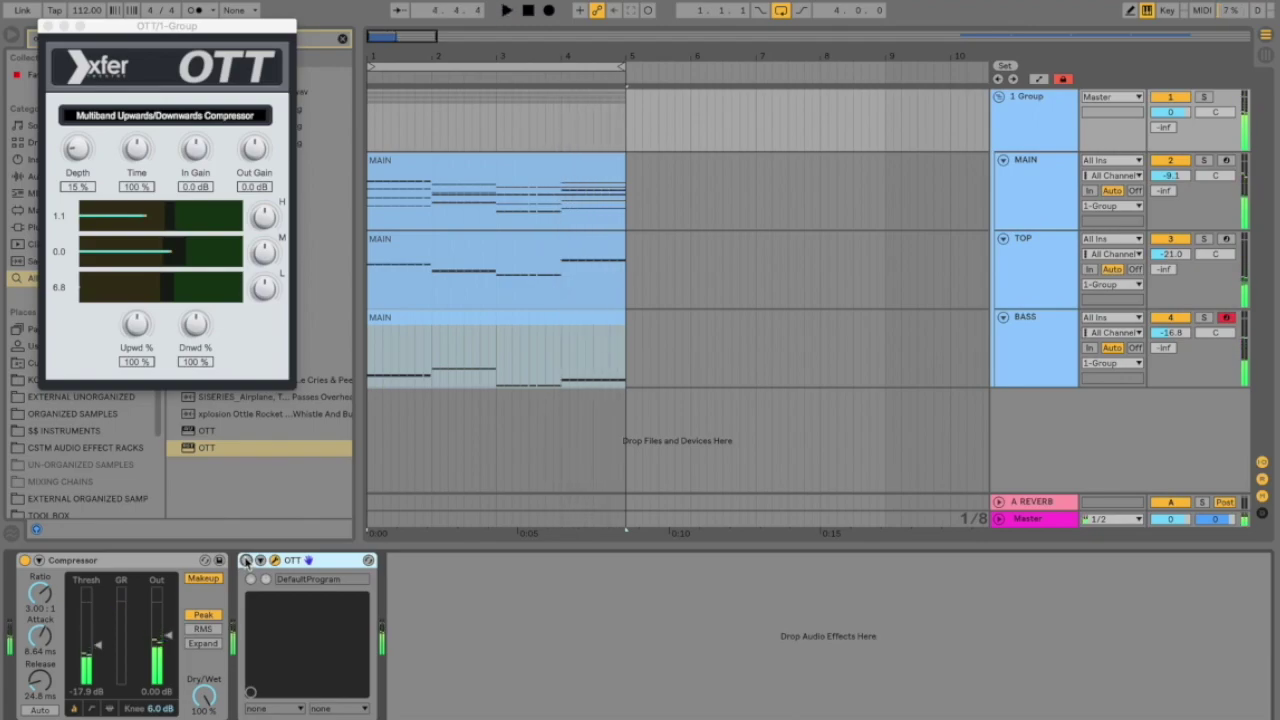
click(245, 561)
key(space)
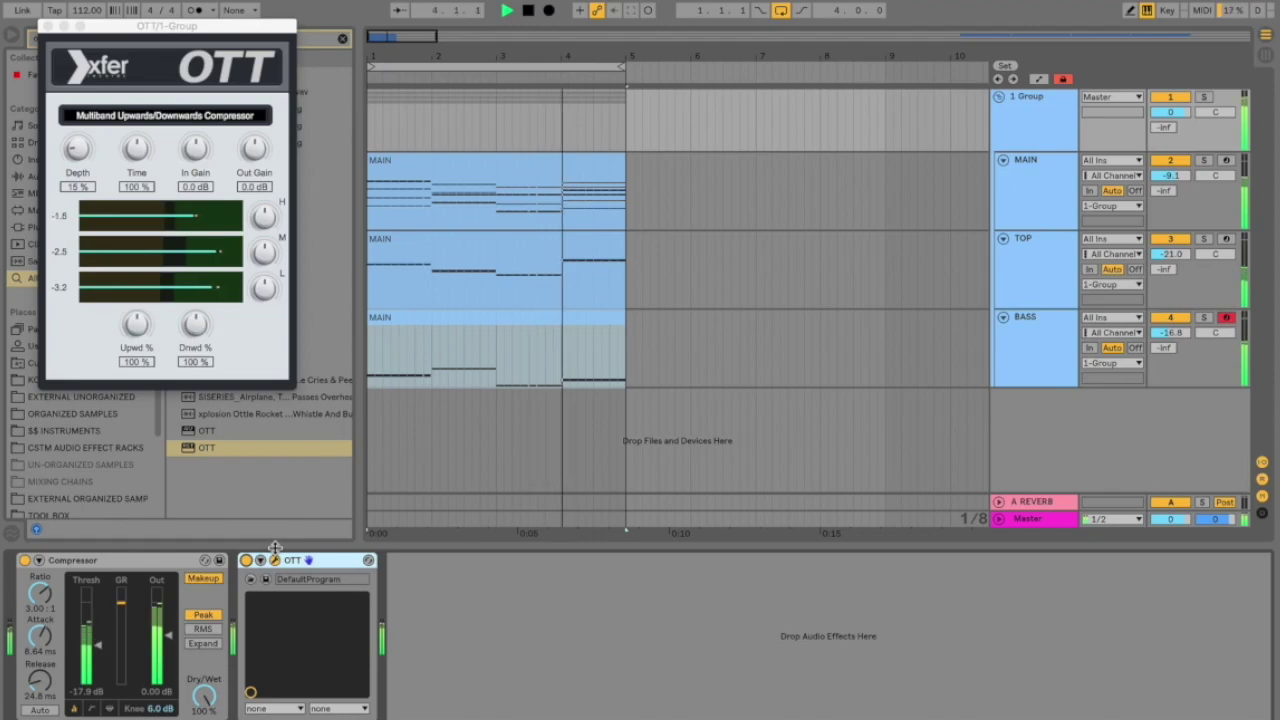
key(space)
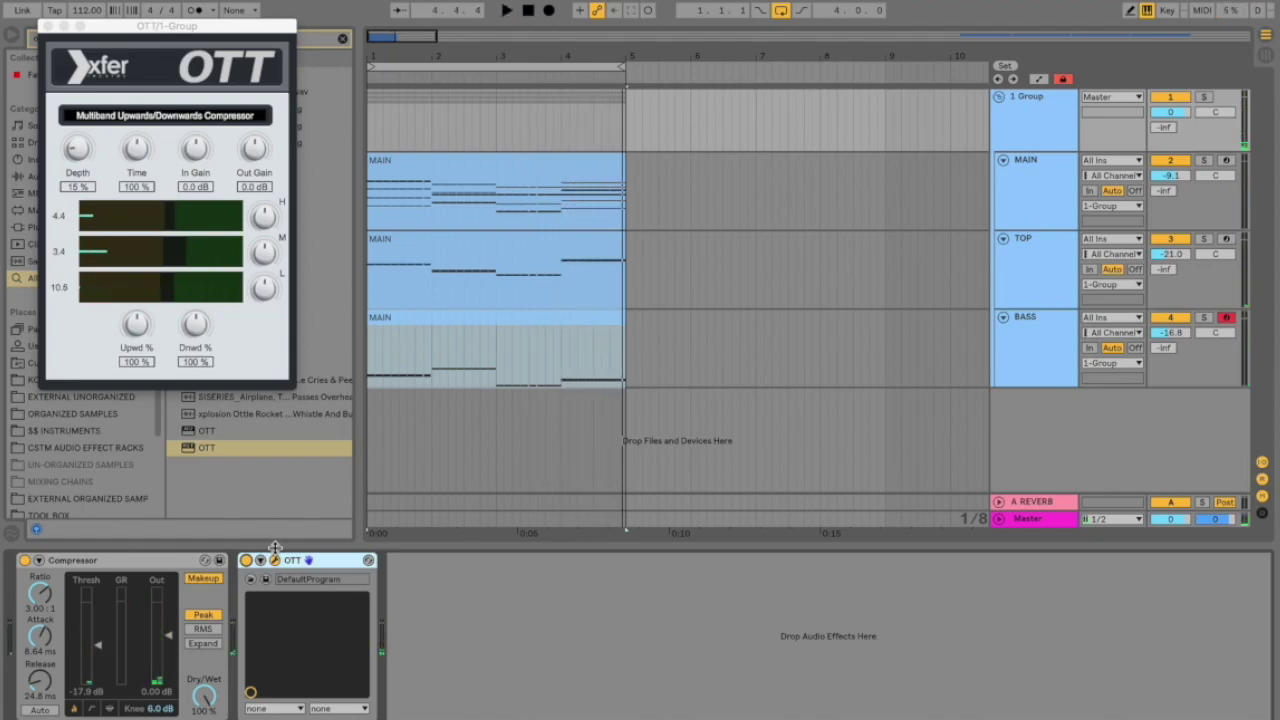